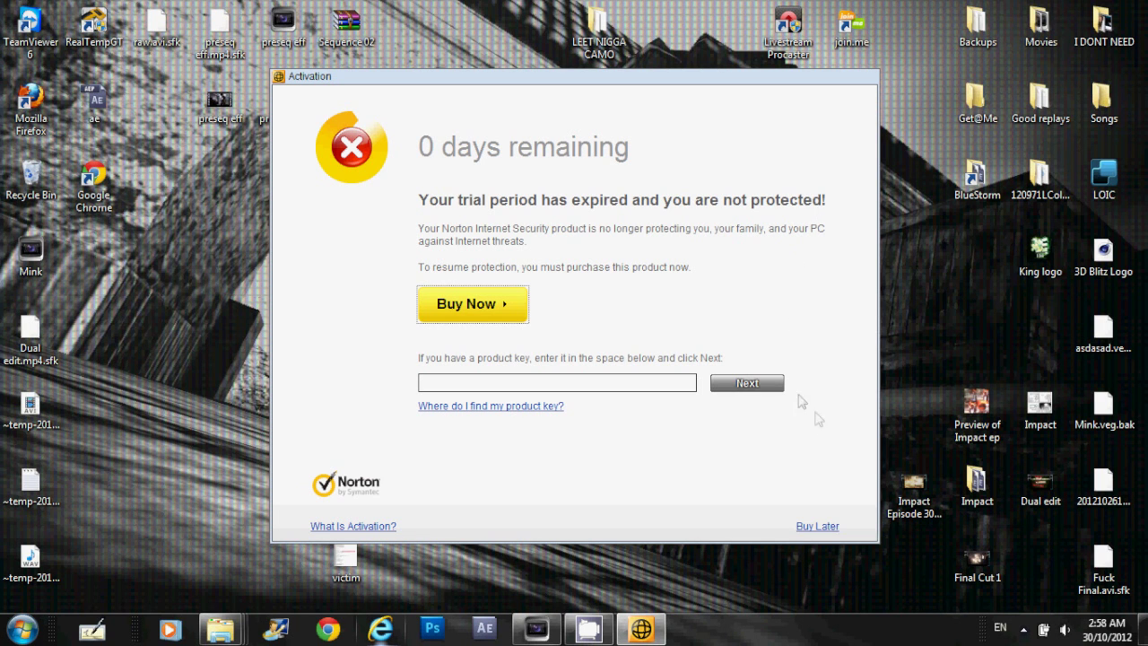
- Dismiss the expired Norton trial activation notice with Buy Later
{"action": "left_click", "coordinate": [817, 527]}
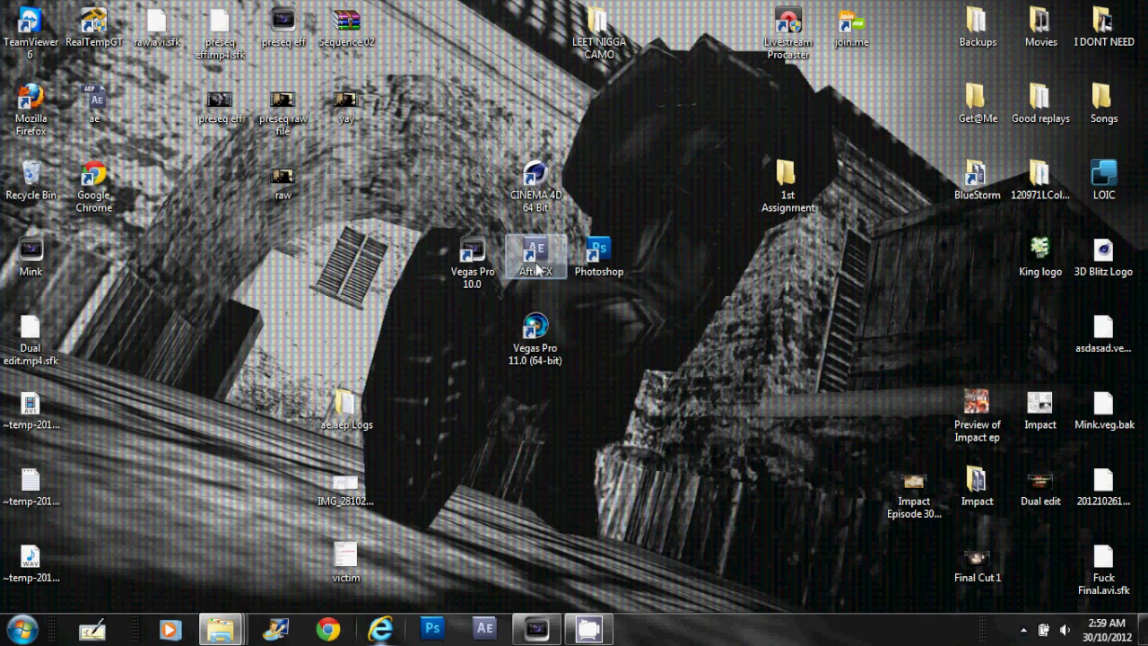
- Restore the running Vegas Pro 10.0 project window from the taskbar
{"action": "double_click", "coordinate": [536, 260]}
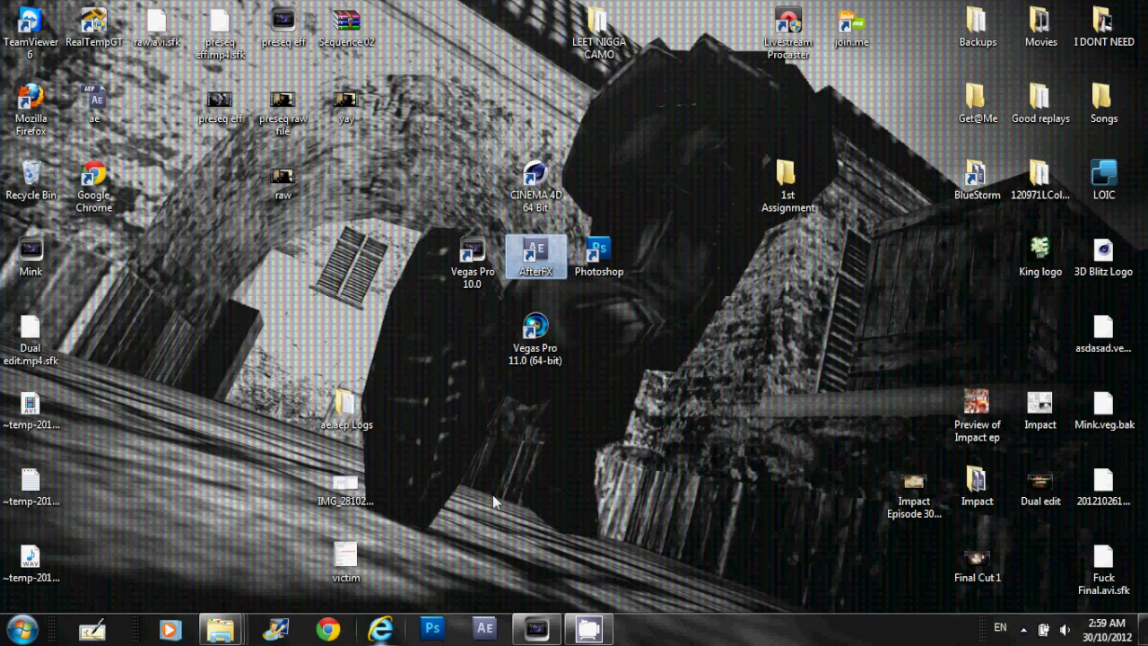
{"action": "left_click", "coordinate": [473, 259]}
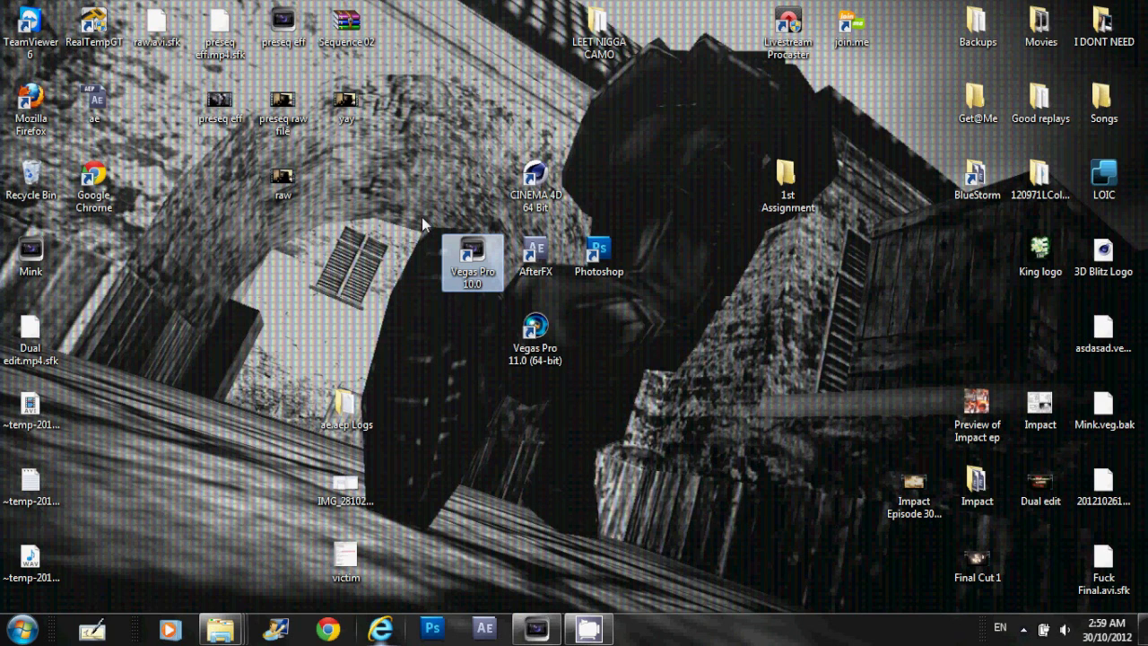
{"action": "left_click_drag", "start_coordinate": [421, 210], "coordinate": [512, 294]}
{"action": "left_click_drag", "start_coordinate": [402, 223], "coordinate": [495, 311]}
{"action": "left_click", "coordinate": [536, 627]}
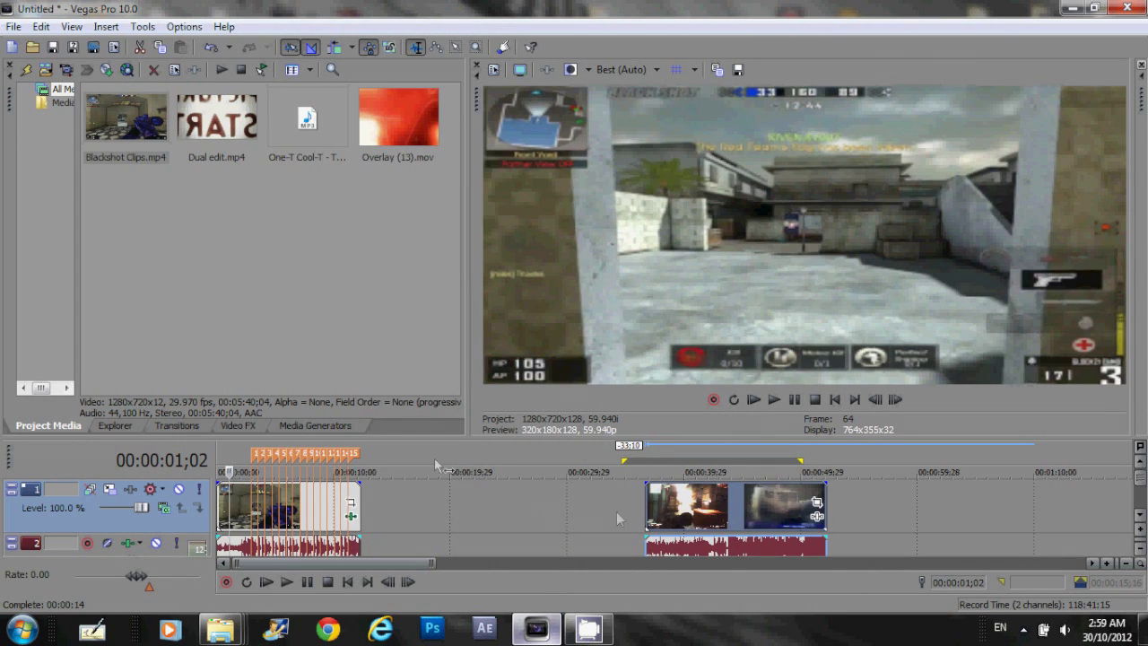
{"action": "left_click", "coordinate": [249, 509]}
{"action": "left_click", "coordinate": [255, 508]}
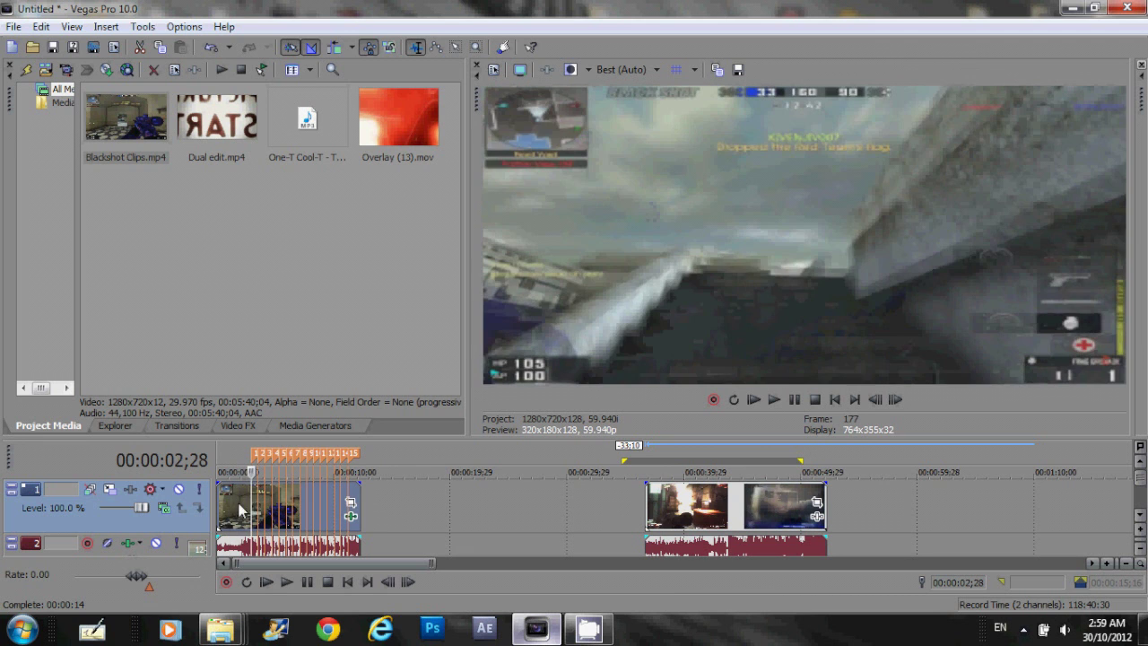
{"action": "left_click", "coordinate": [242, 508]}
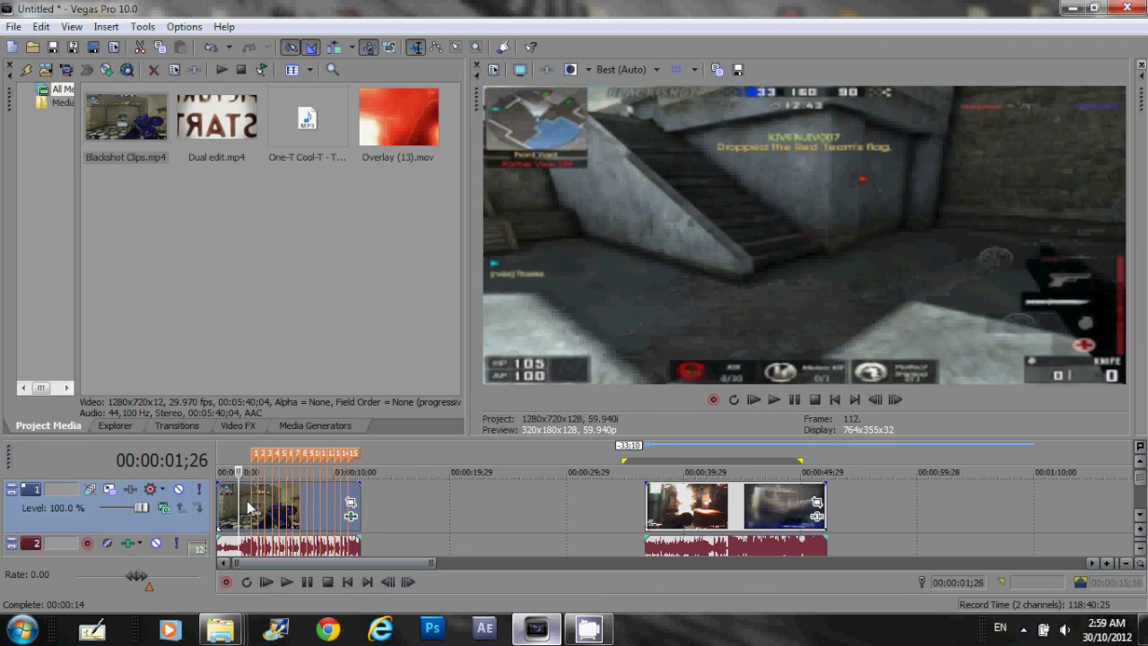
{"action": "left_click", "coordinate": [307, 582]}
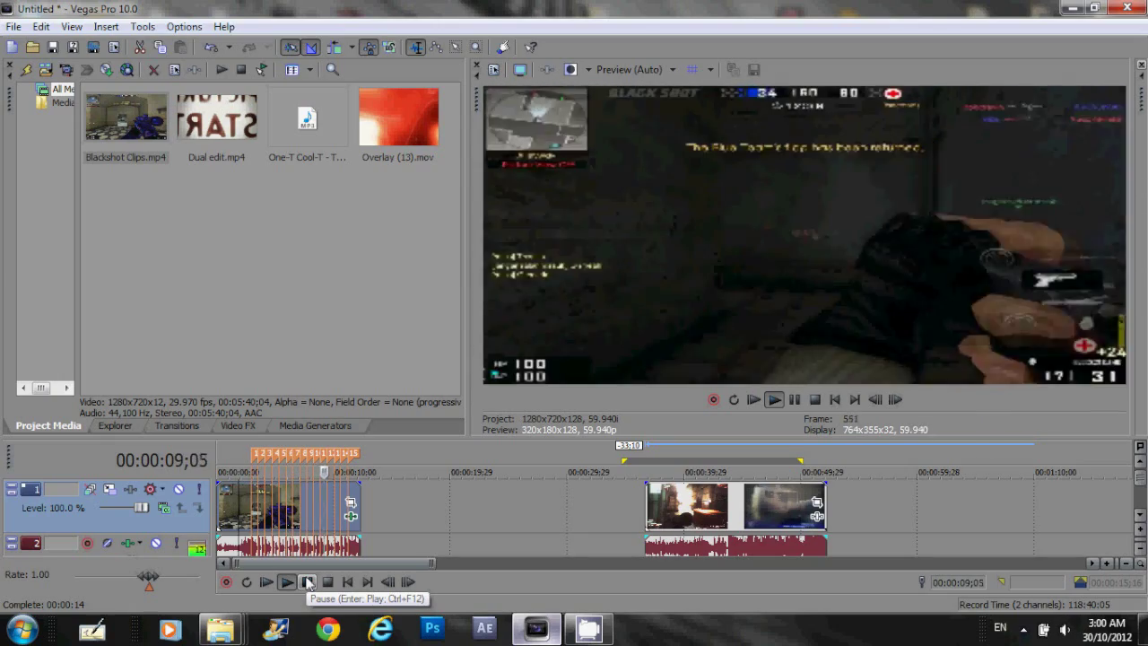
{"action": "left_click", "coordinate": [307, 582]}
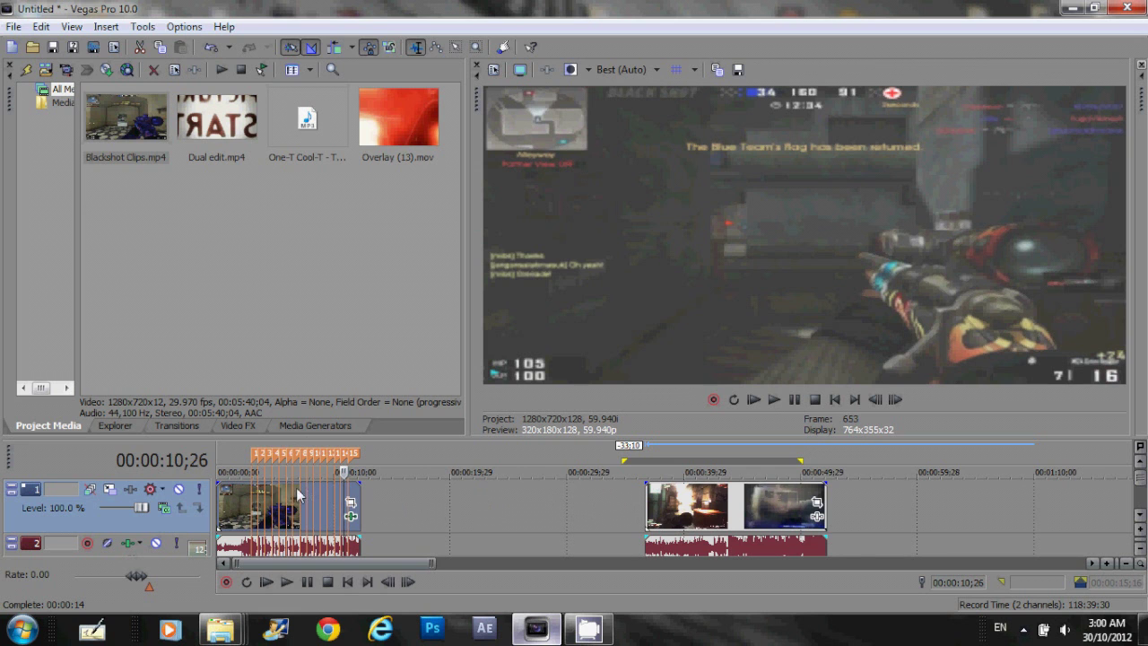
- Delete the old video event from track 1 and remove all timeline markers
{"action": "left_click", "coordinate": [251, 498]}
{"action": "scroll", "coordinate": [314, 511], "scroll_direction": "up", "scroll_amount": 3}
{"action": "scroll", "coordinate": [391, 499], "scroll_direction": "up", "scroll_amount": 3}
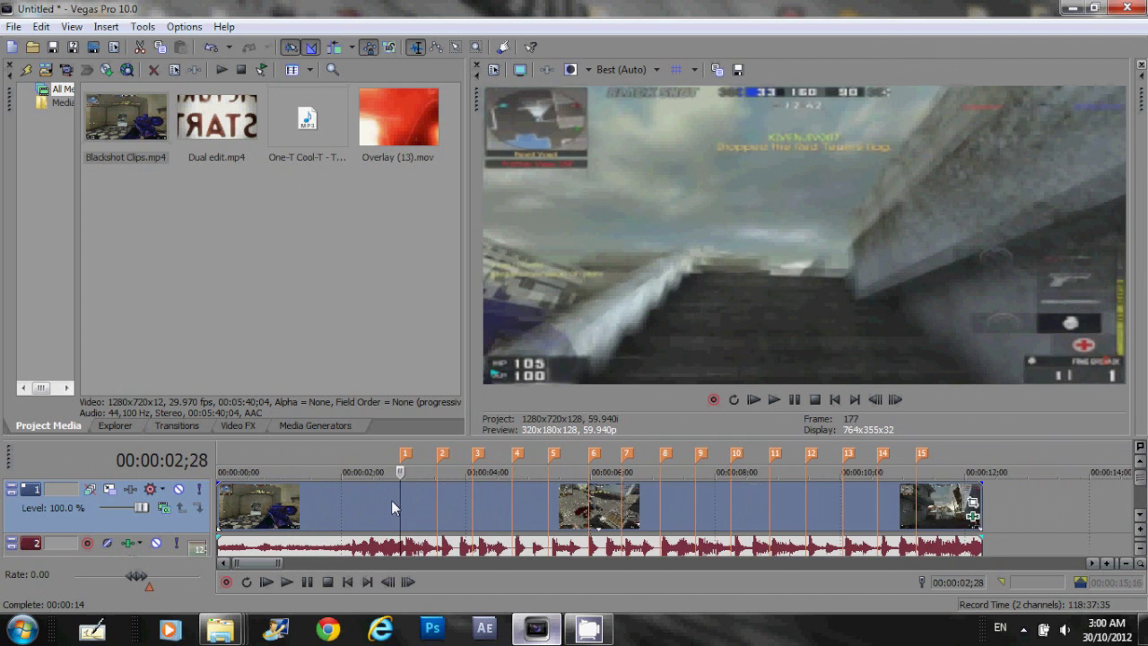
{"action": "left_click", "coordinate": [517, 500]}
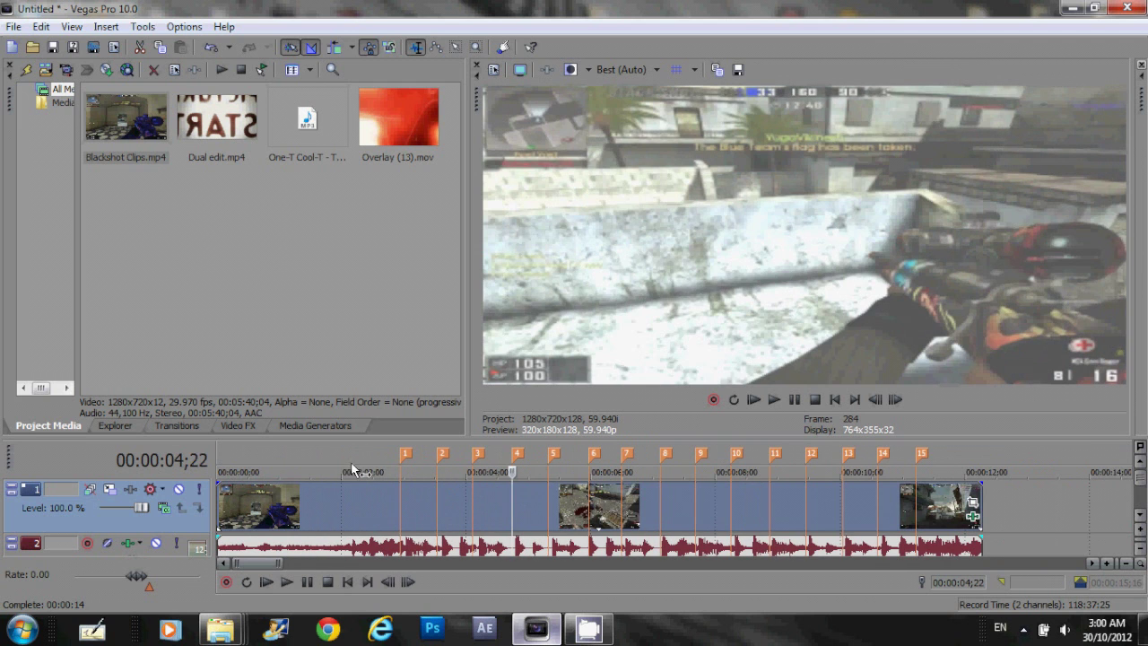
{"action": "key", "text": "Delete"}
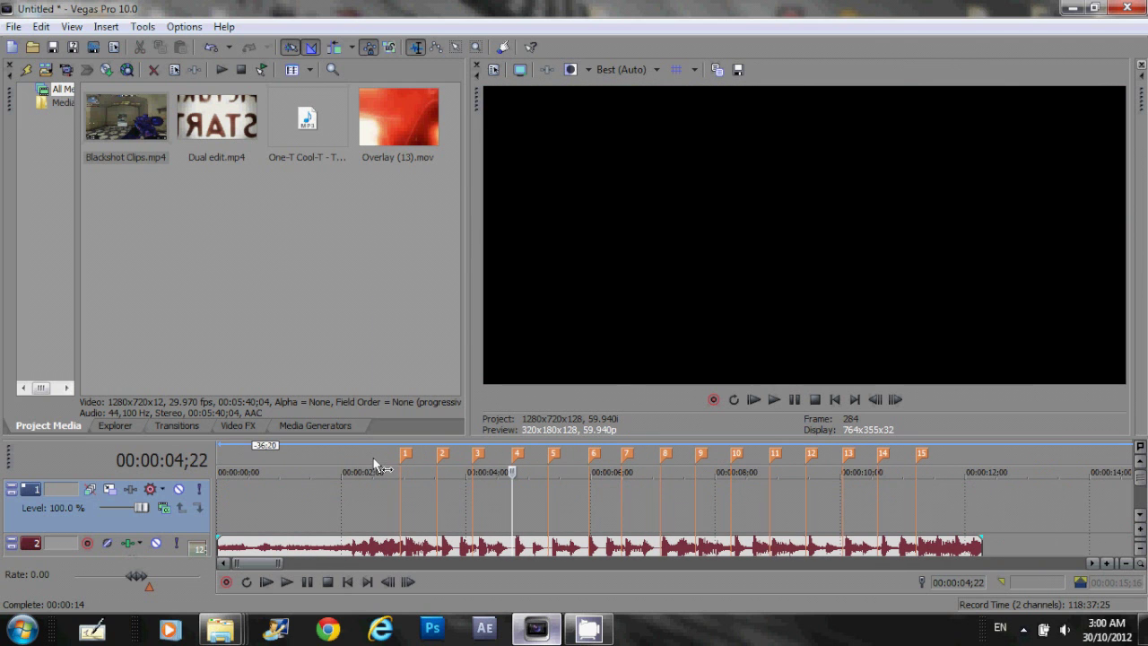
{"action": "right_click", "coordinate": [377, 461]}
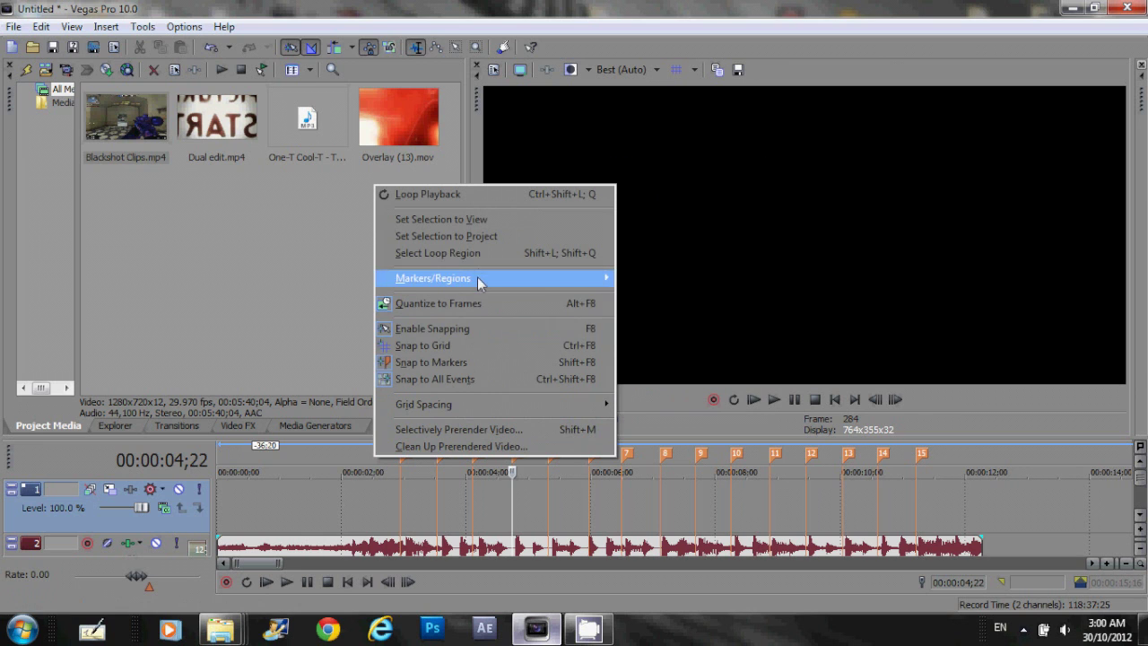
{"action": "mouse_move", "coordinate": [476, 280]}
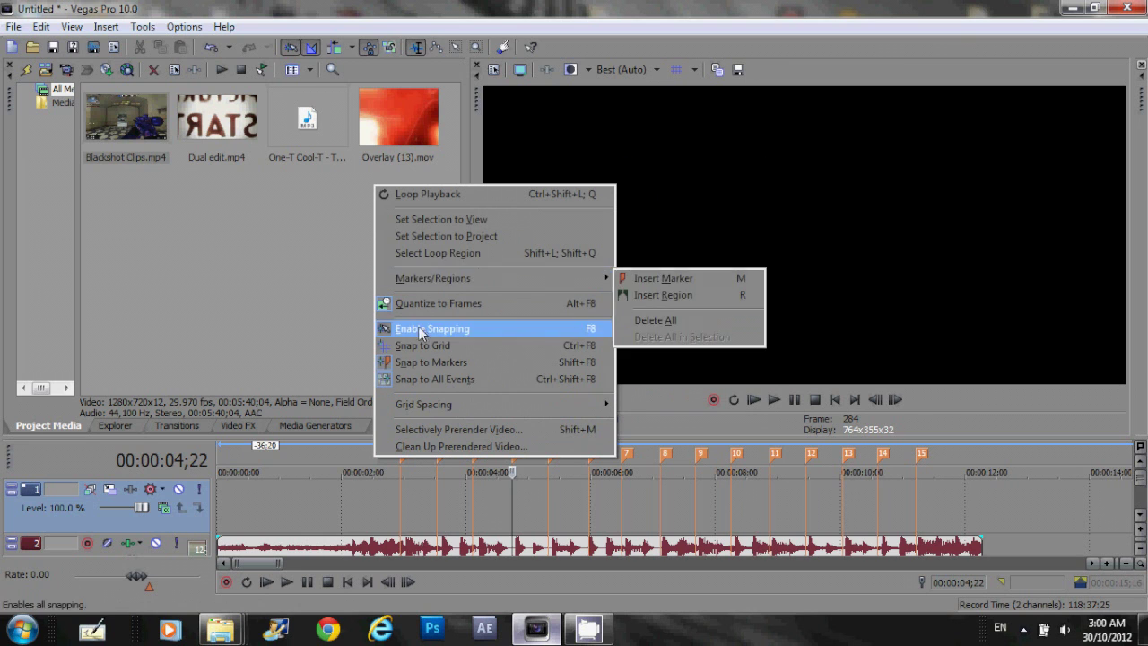
{"action": "left_click", "coordinate": [652, 321]}
- Place Blackshot Clips.mp4 on video track 1 and scrub to find where its audio ends
{"action": "left_click_drag", "start_coordinate": [135, 141], "coordinate": [304, 510]}
{"action": "left_click", "coordinate": [304, 502]}
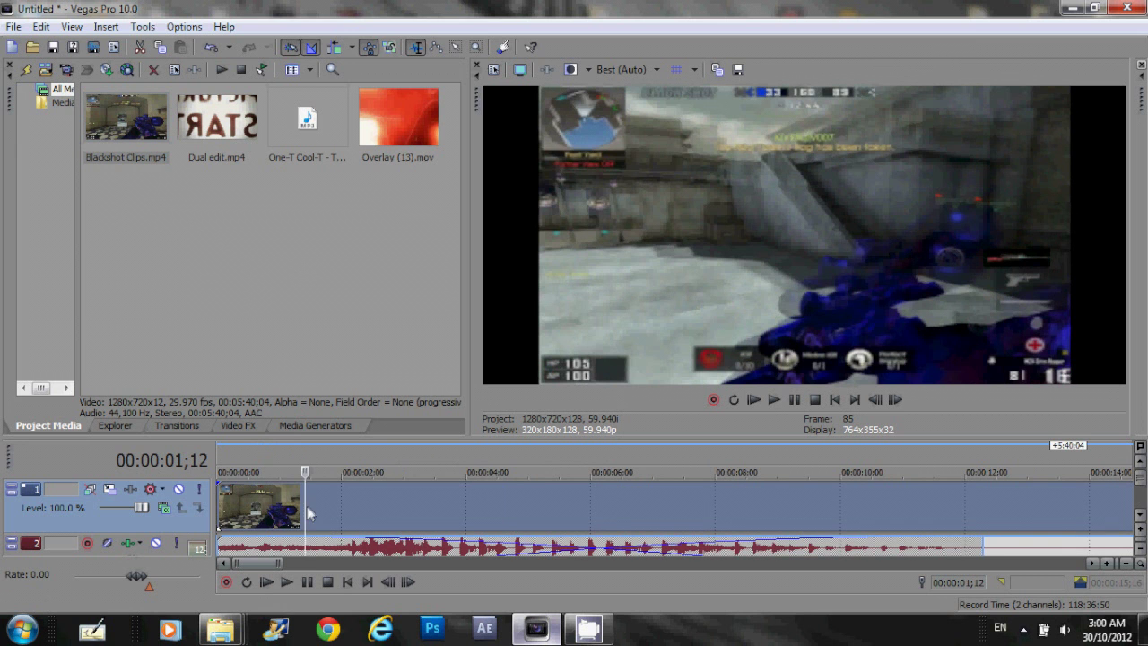
{"action": "scroll", "coordinate": [1101, 545], "scroll_direction": "down", "scroll_amount": 2}
{"action": "left_click", "coordinate": [704, 515]}
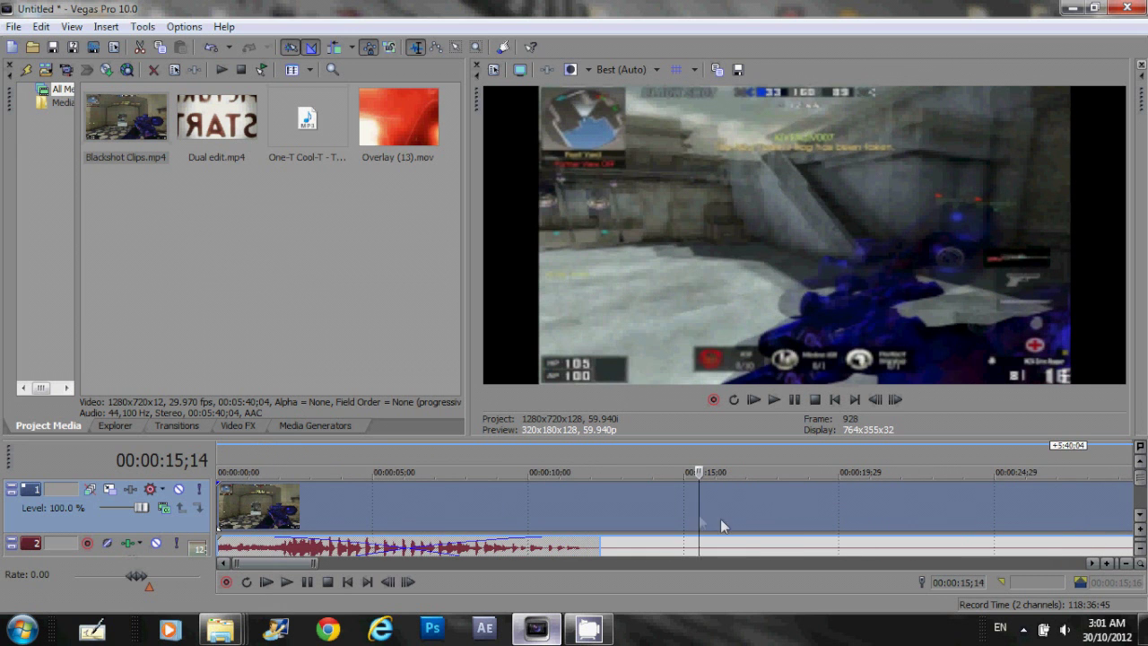
{"action": "left_click", "coordinate": [743, 549]}
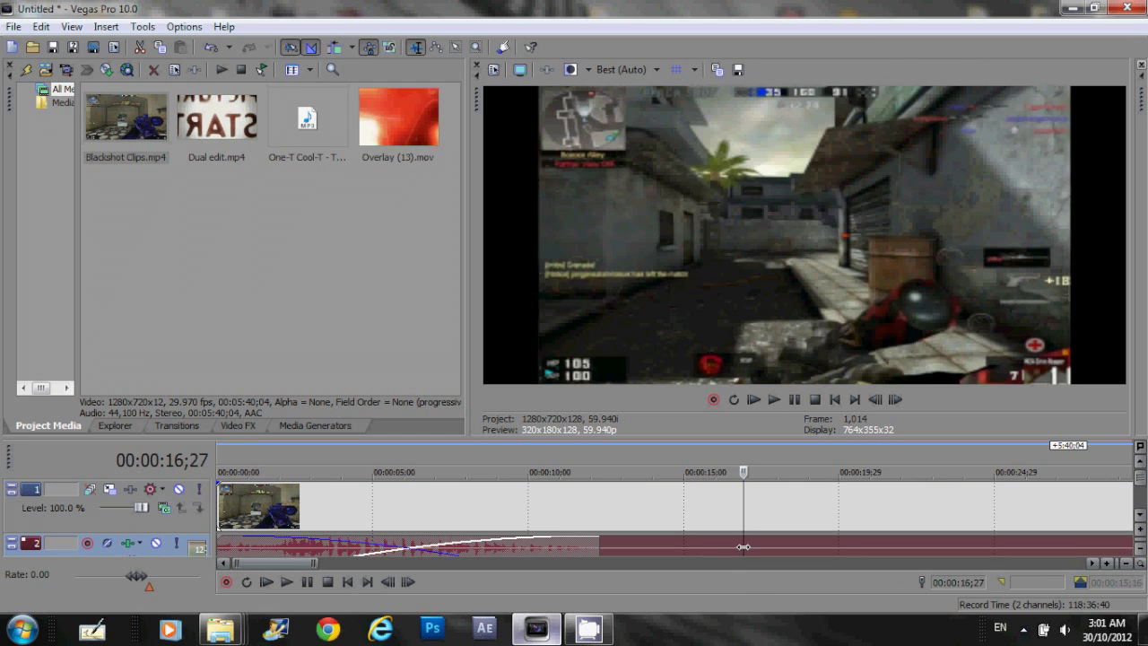
{"action": "left_click", "coordinate": [495, 508]}
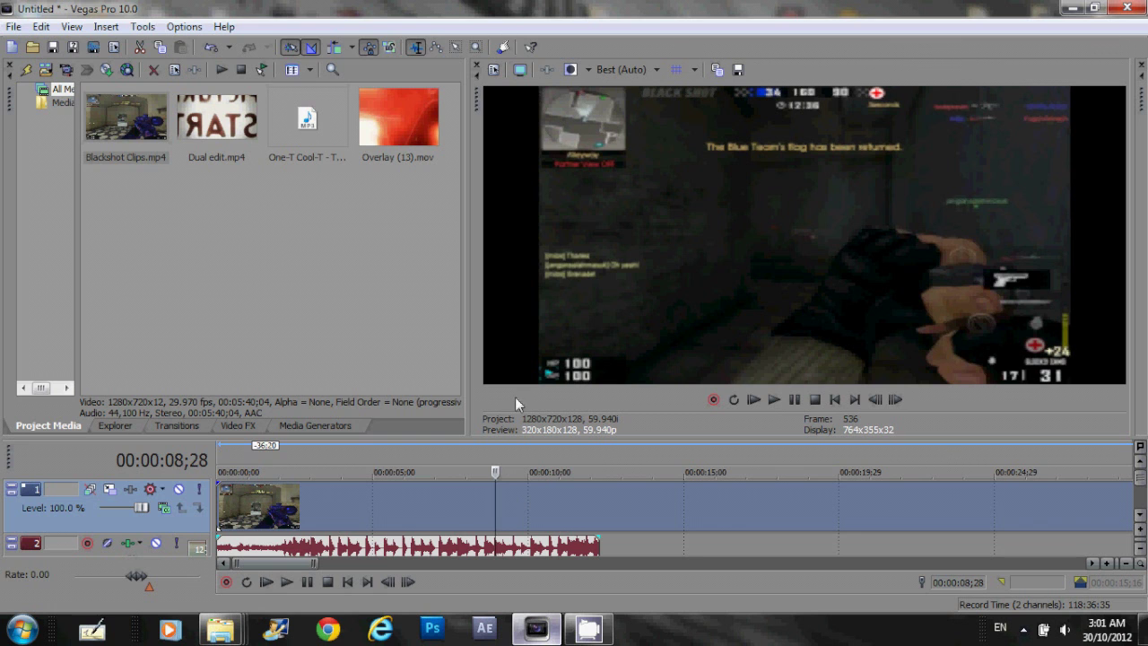
- Set Maintain aspect ratio to No in the Blackshot Clips event's Pan/Crop settings
{"action": "right_click", "coordinate": [424, 502]}
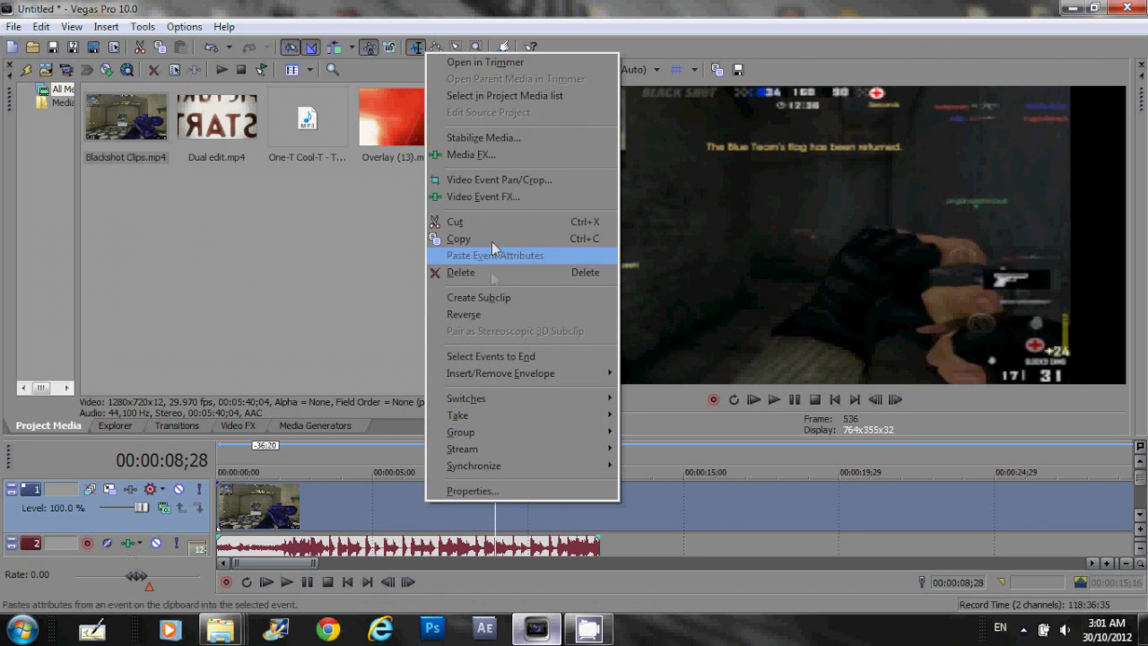
{"action": "left_click", "coordinate": [500, 182]}
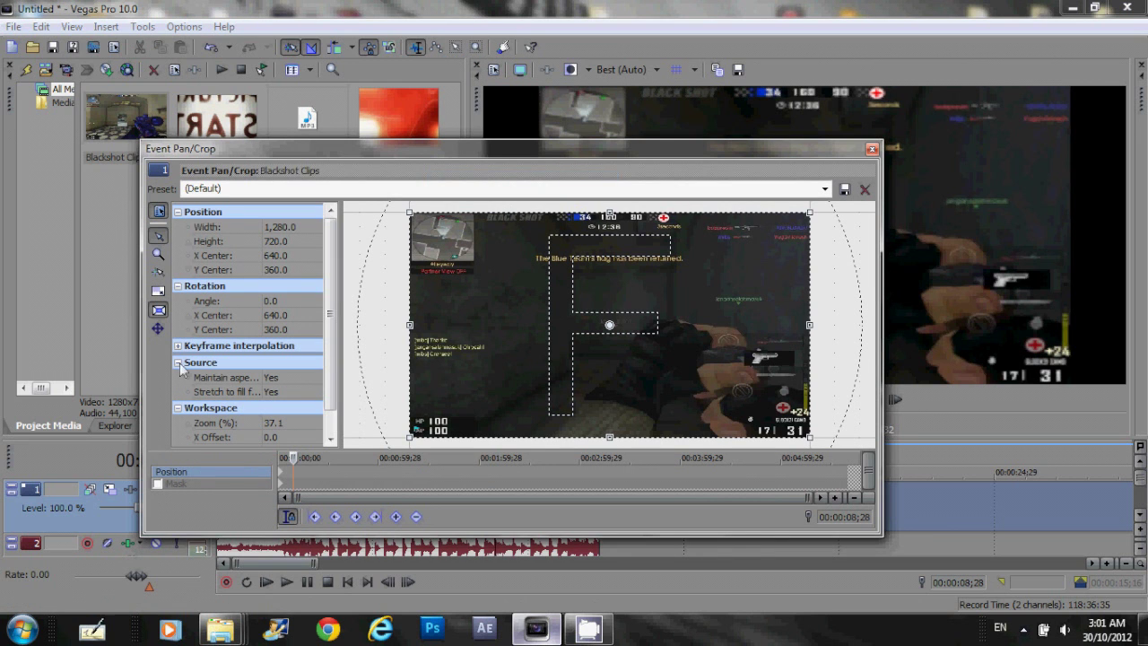
{"action": "left_click", "coordinate": [286, 380]}
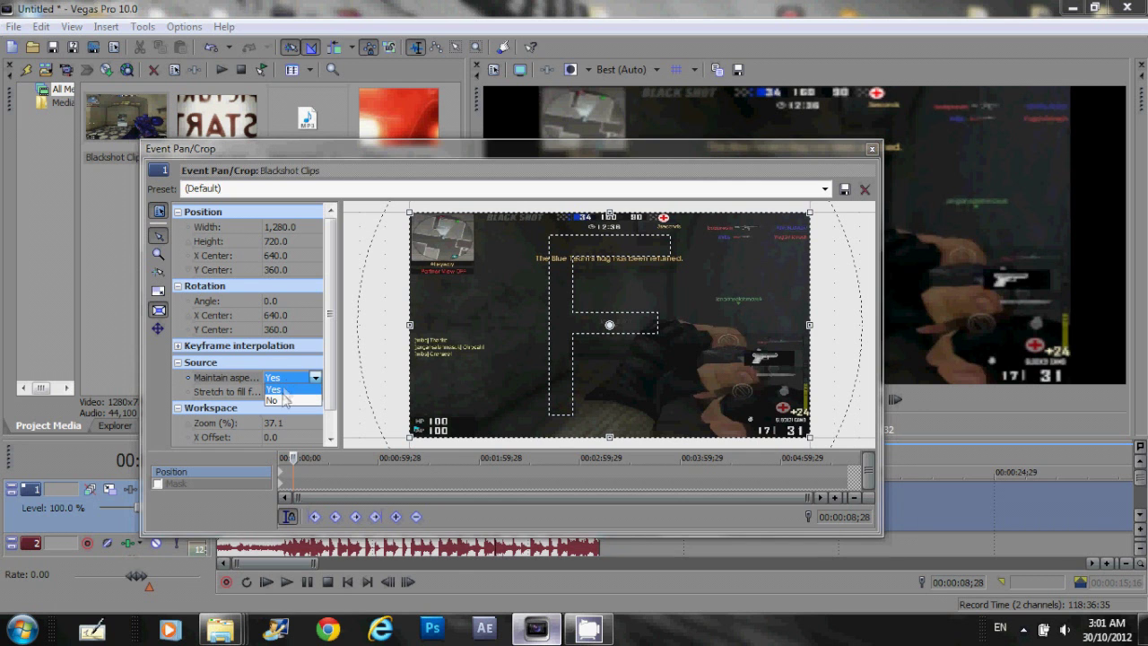
{"action": "left_click", "coordinate": [280, 404]}
{"action": "left_click", "coordinate": [871, 149]}
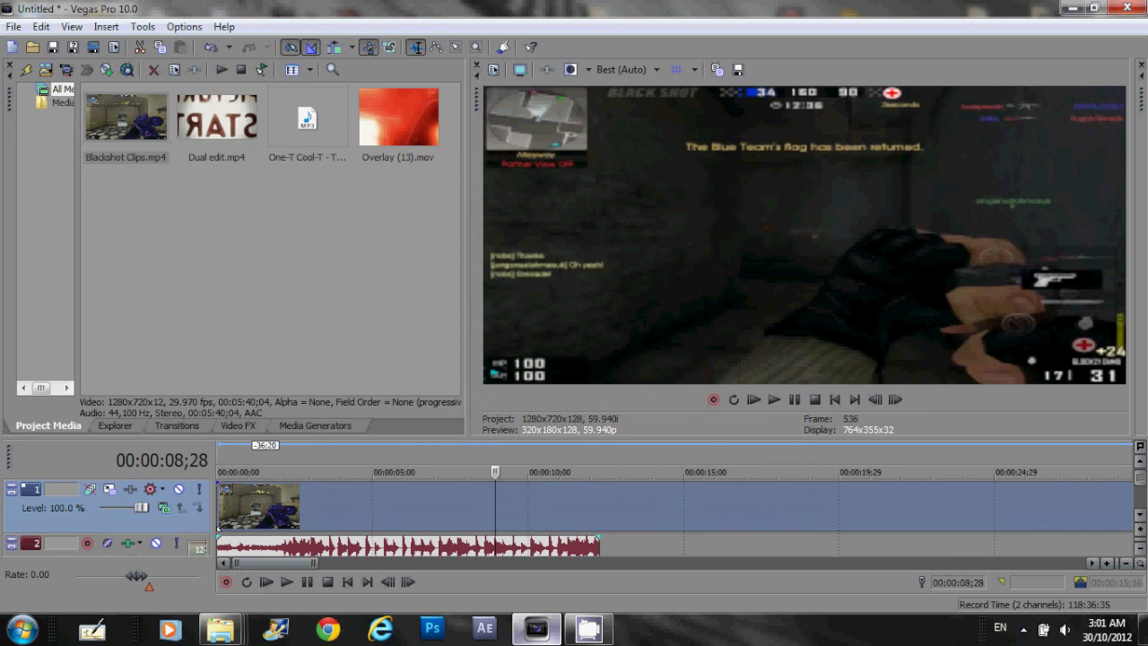
- Delete the video past about 12;08 so it ends with the audio, then return to the start
{"action": "left_click", "coordinate": [600, 497]}
{"action": "left_click", "coordinate": [625, 510]}
{"action": "key", "text": "Delete"}
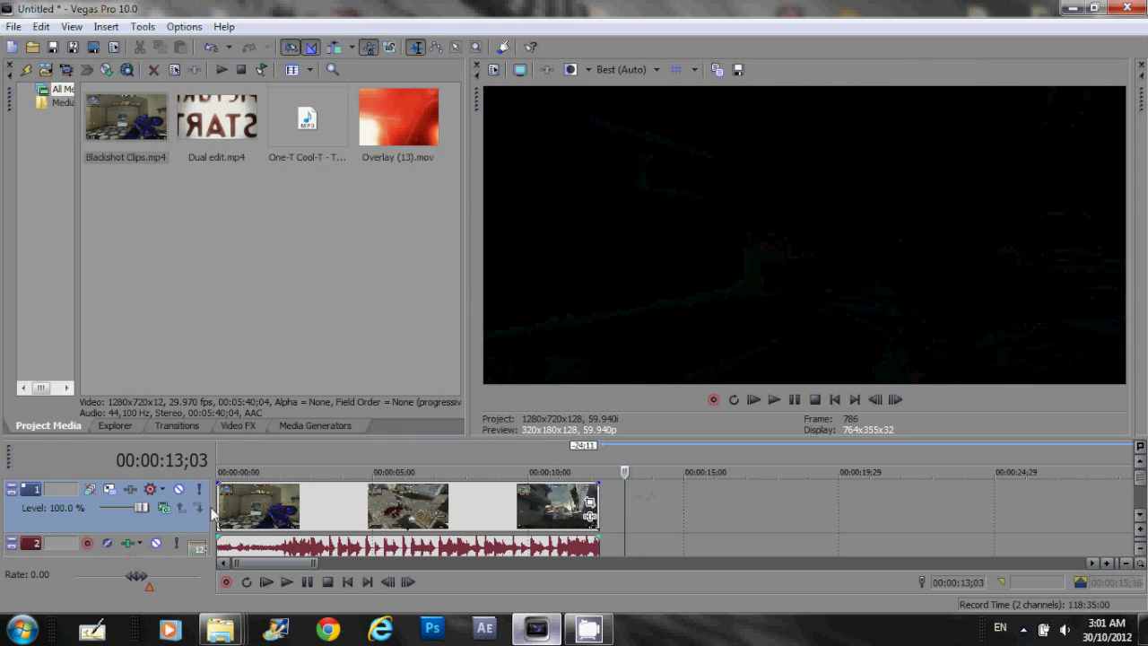
{"action": "scroll", "coordinate": [417, 500], "scroll_direction": "down", "scroll_amount": 2}
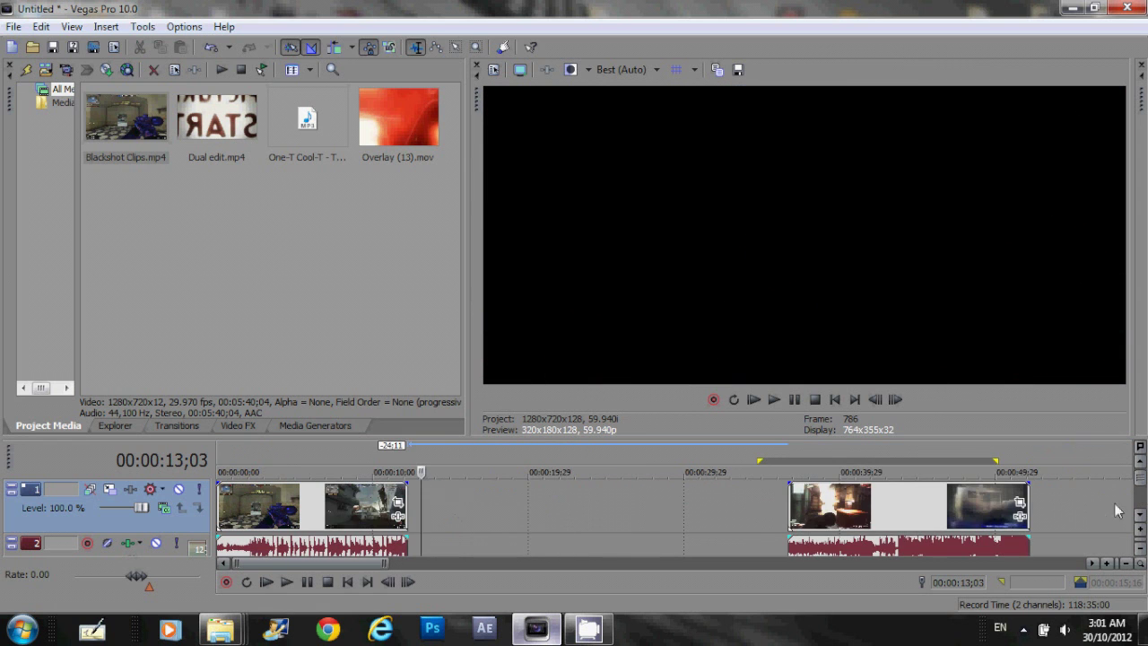
{"action": "scroll", "coordinate": [341, 511], "scroll_direction": "up", "scroll_amount": 3}
{"action": "scroll", "coordinate": [310, 544], "scroll_direction": "up", "scroll_amount": 2}
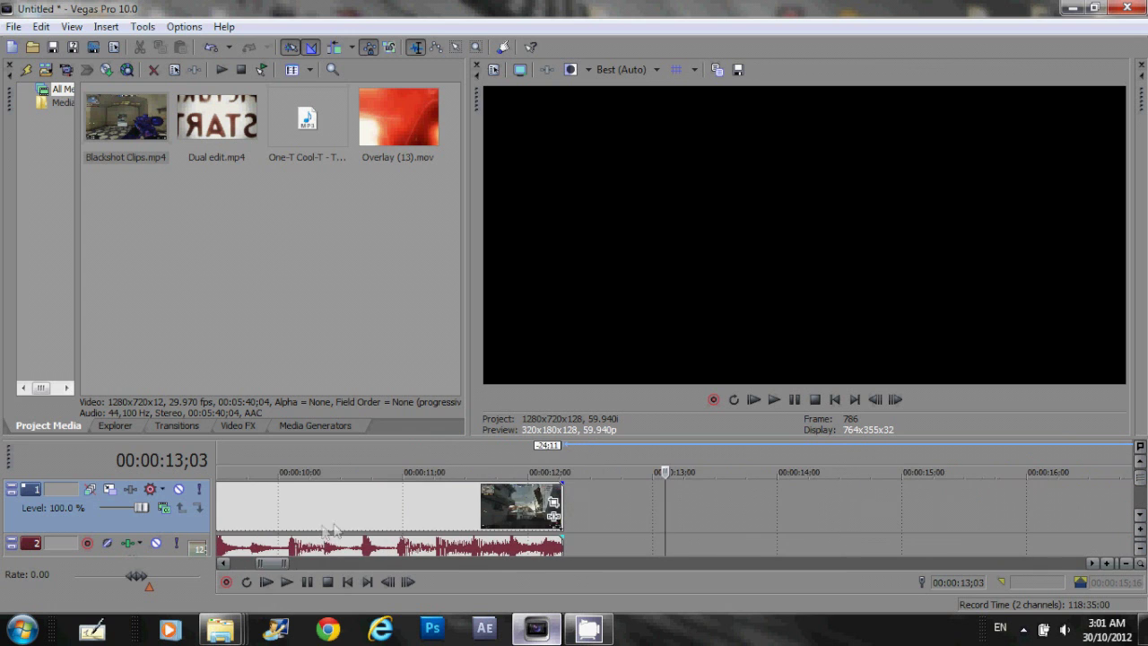
{"action": "scroll", "coordinate": [275, 564], "scroll_direction": "down", "scroll_amount": 2}
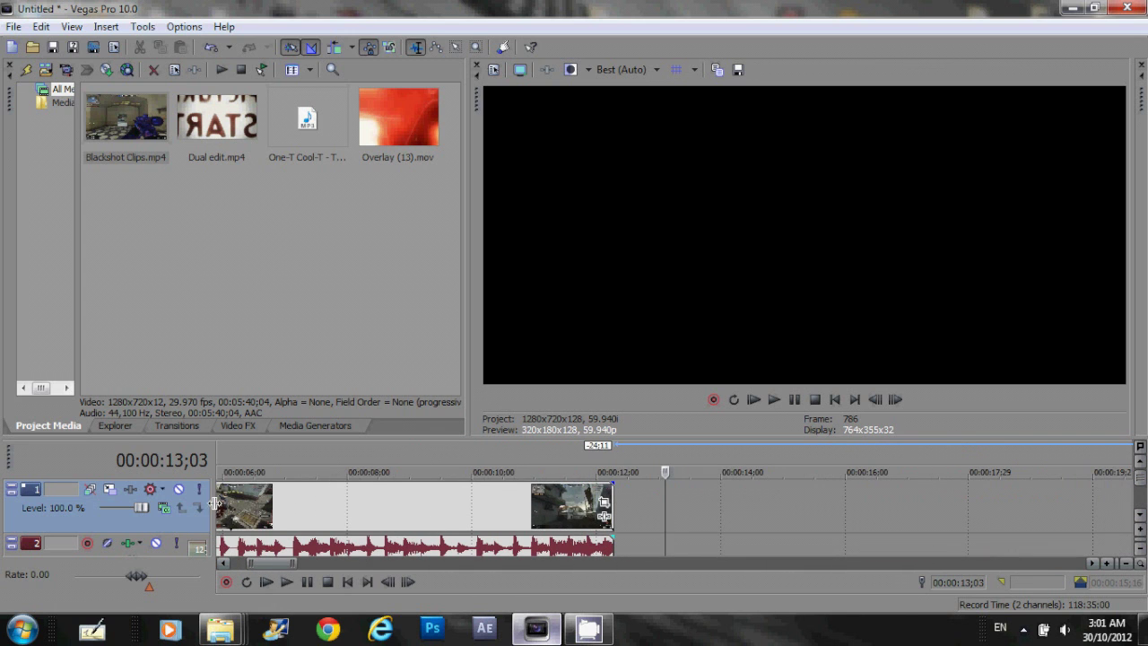
{"action": "scroll", "coordinate": [418, 503], "scroll_direction": "down", "scroll_amount": 2}
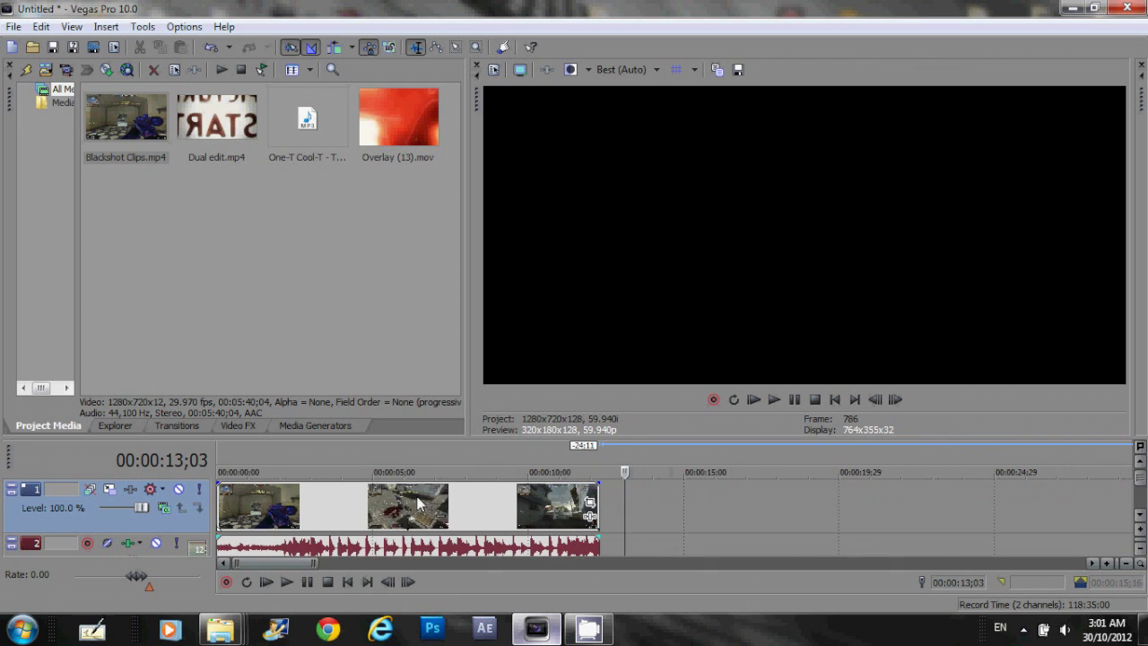
{"action": "left_click", "coordinate": [221, 502]}
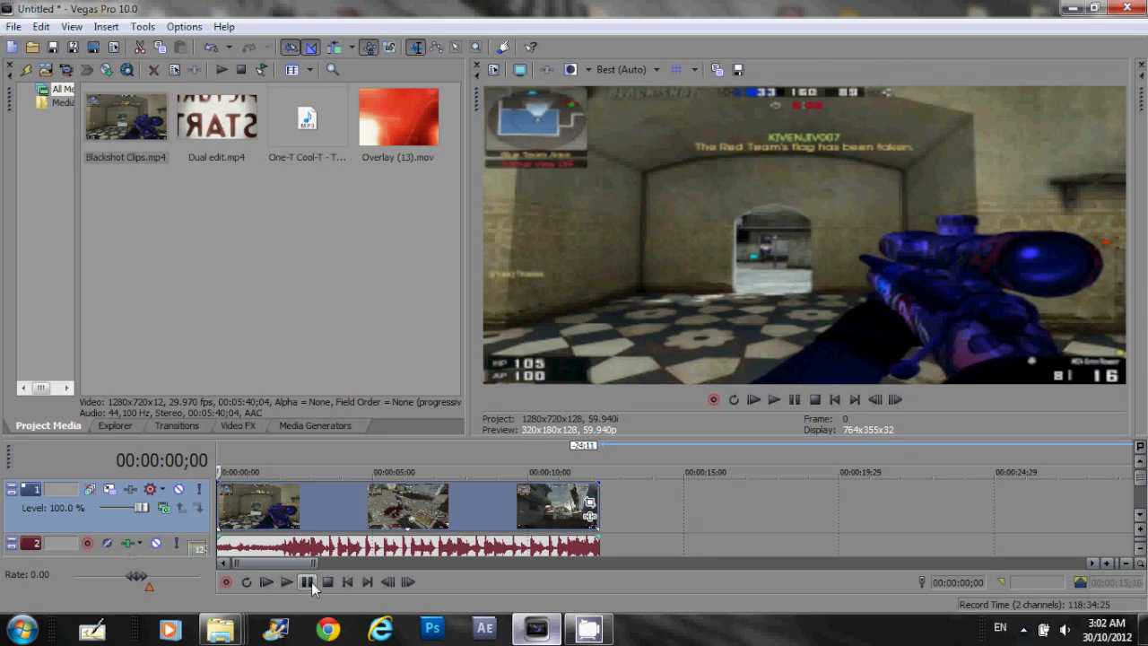
- Play the project and drop beat markers with M, stopping after the last beat
{"action": "key", "text": "space"}
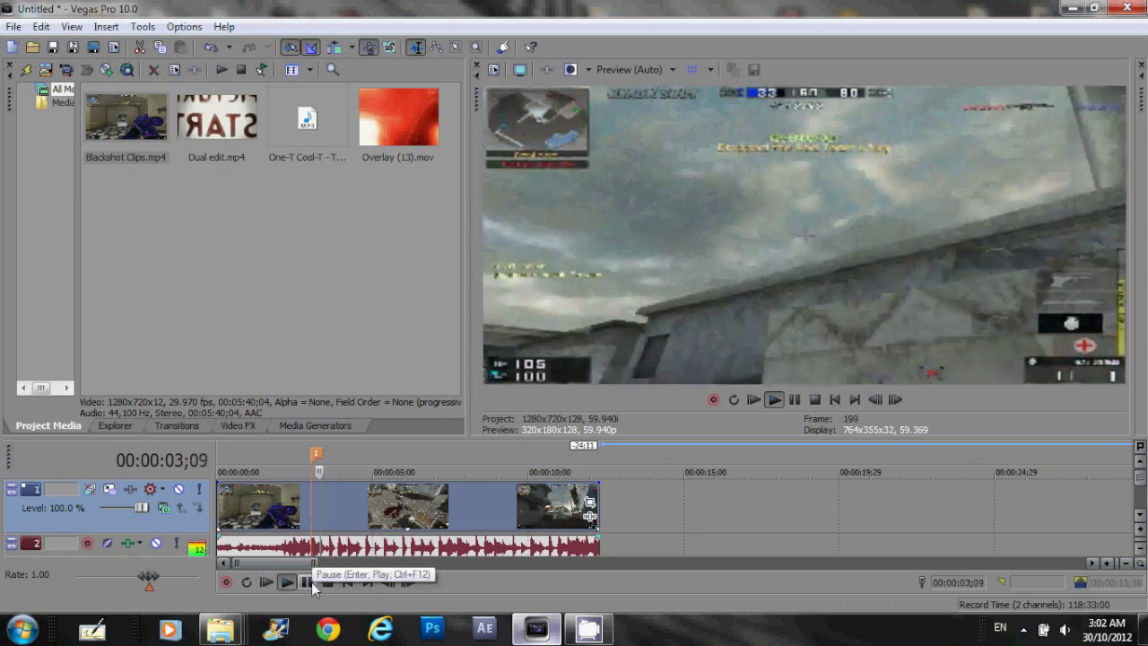
{"action": "key", "text": "m"}
{"action": "key", "text": "m"}
{"action": "key", "text": "m"}
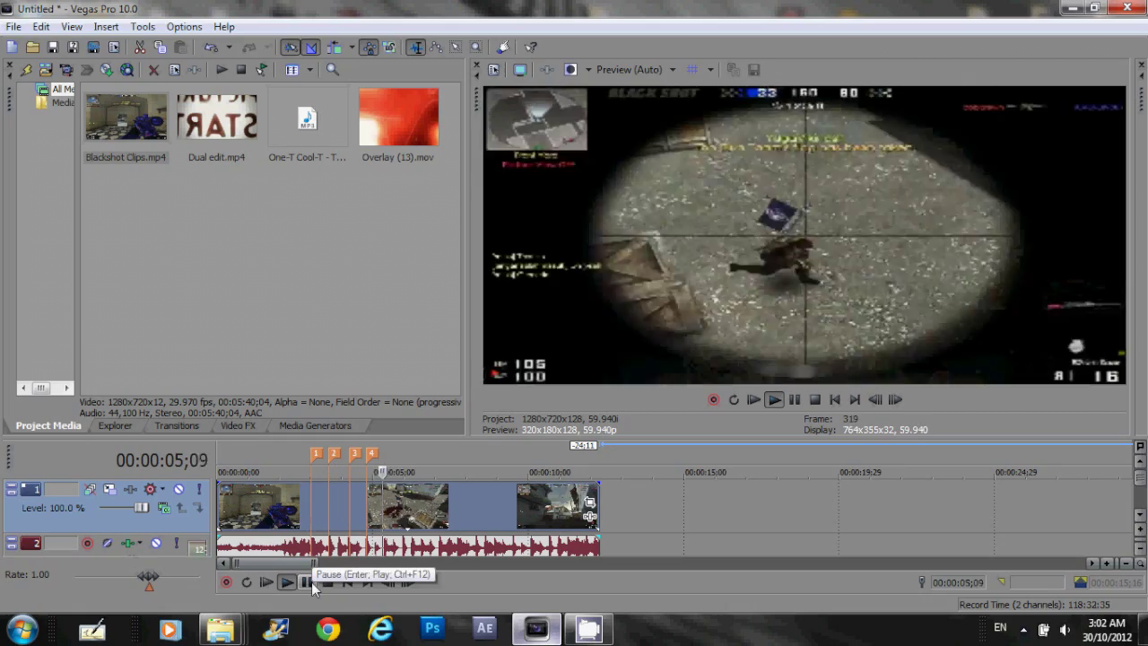
{"action": "key", "text": "m"}
{"action": "key", "text": "m"}
{"action": "key", "text": "m"}
{"action": "key", "text": "m"}
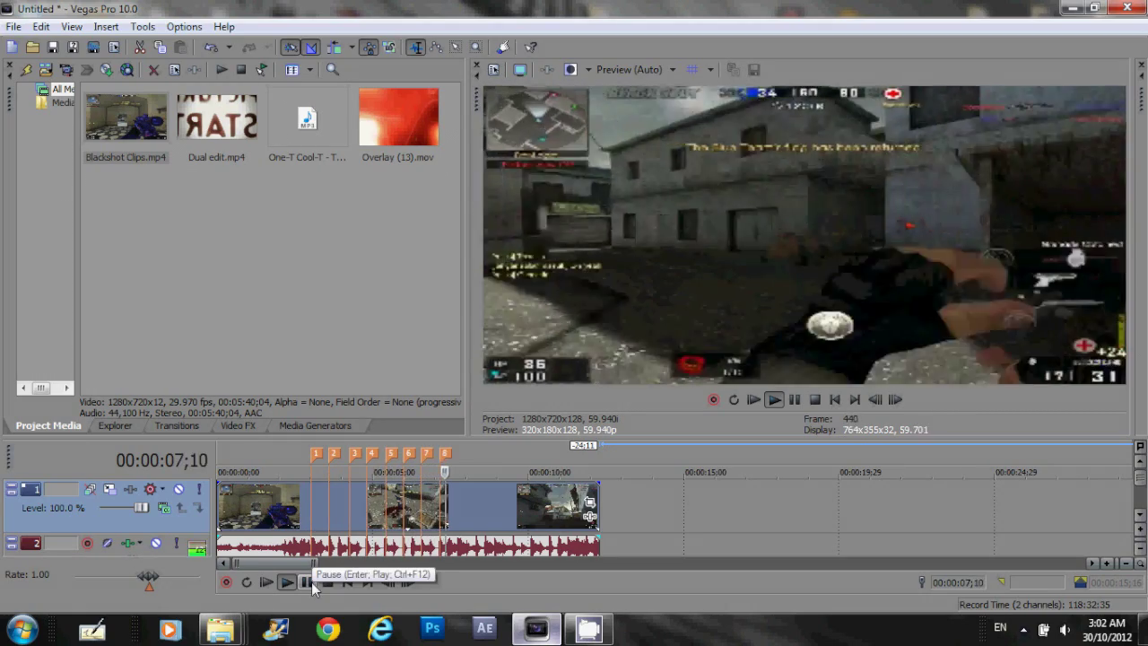
{"action": "key", "text": "m"}
{"action": "key", "text": "m"}
{"action": "key", "text": "m"}
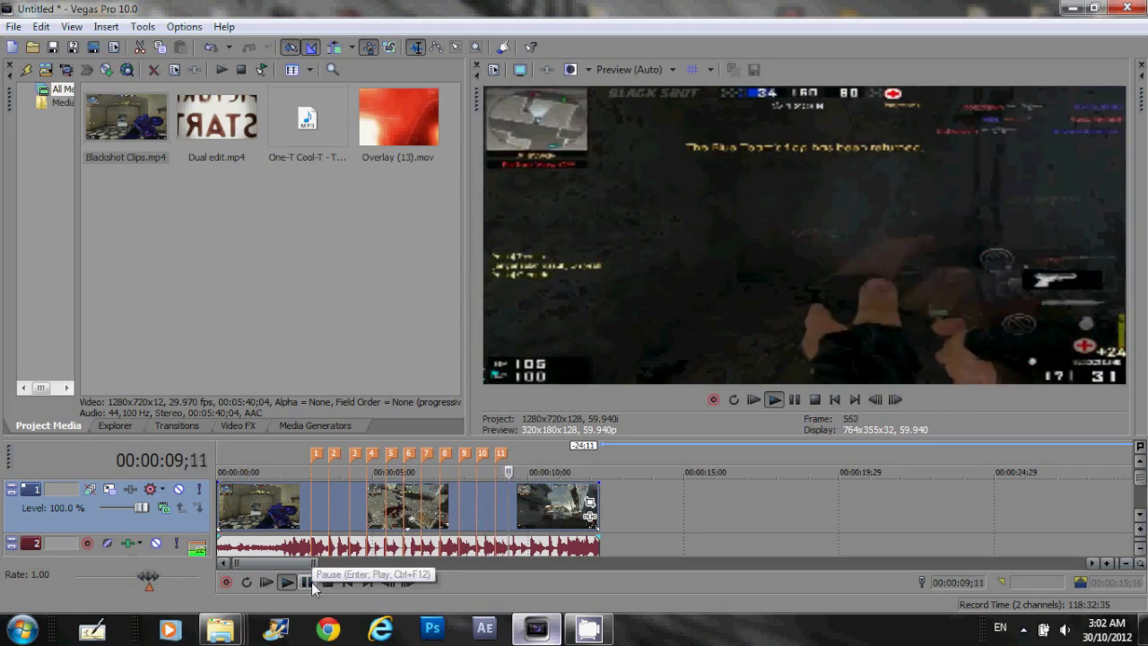
{"action": "key", "text": "m"}
{"action": "key", "text": "m"}
{"action": "key", "text": "m"}
{"action": "key", "text": "m"}
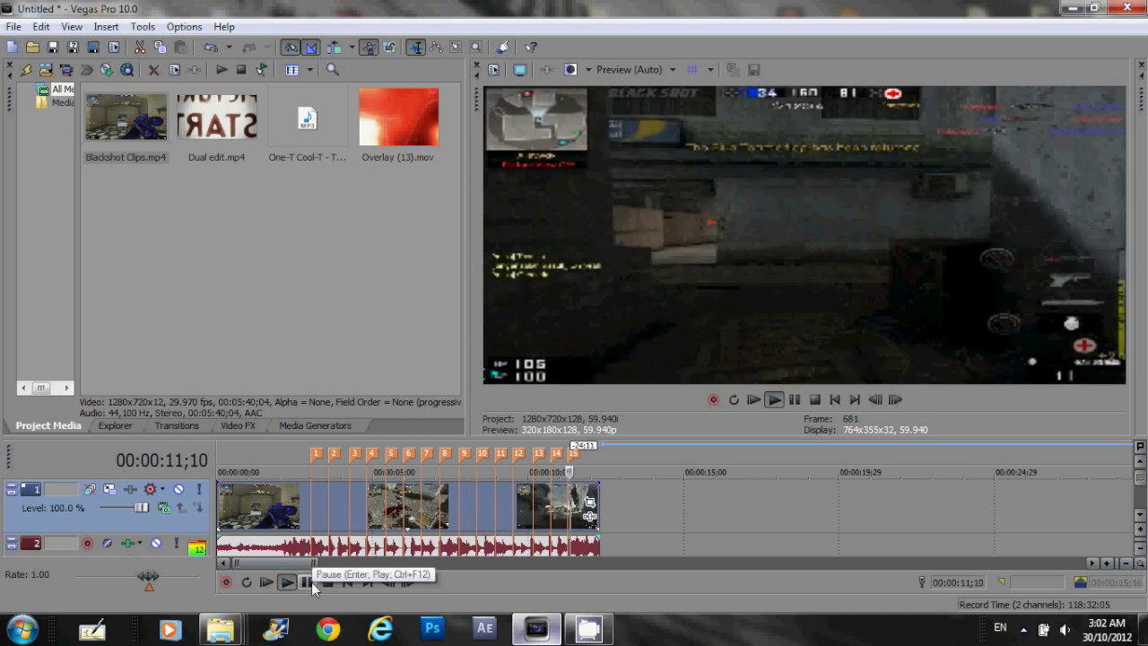
{"action": "key", "text": "m"}
{"action": "left_click", "coordinate": [309, 582]}
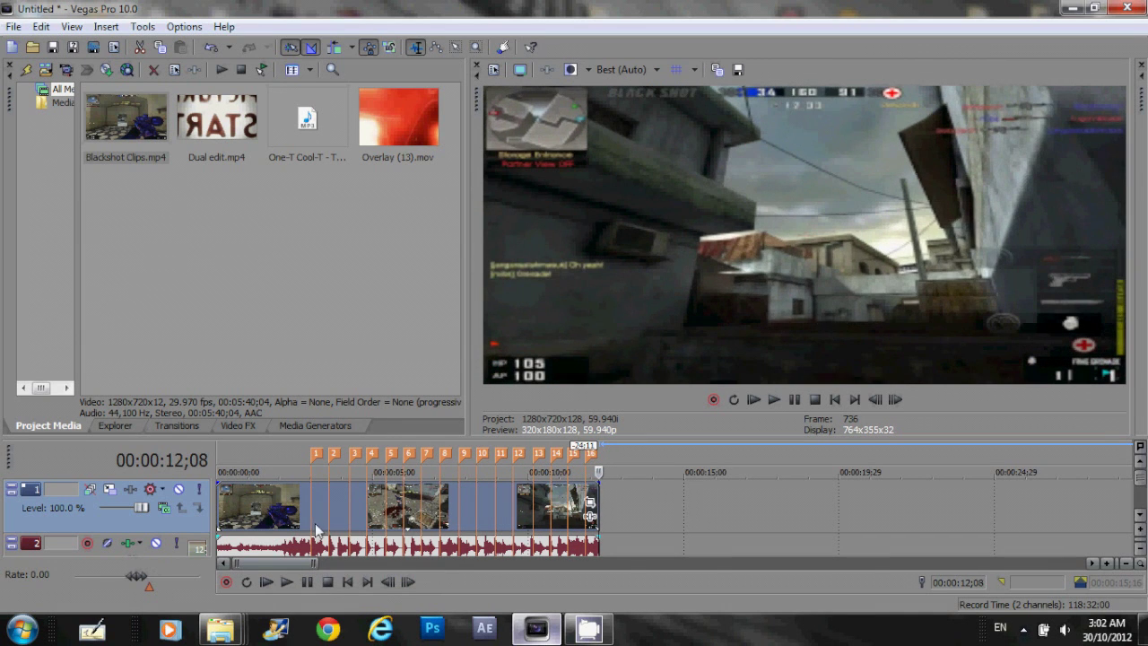
- Put the playhead on beat marker 1 near 00:00:03;00 and bring up the clip's Event FX
{"action": "left_click", "coordinate": [314, 513]}
{"action": "left_click", "coordinate": [335, 504]}
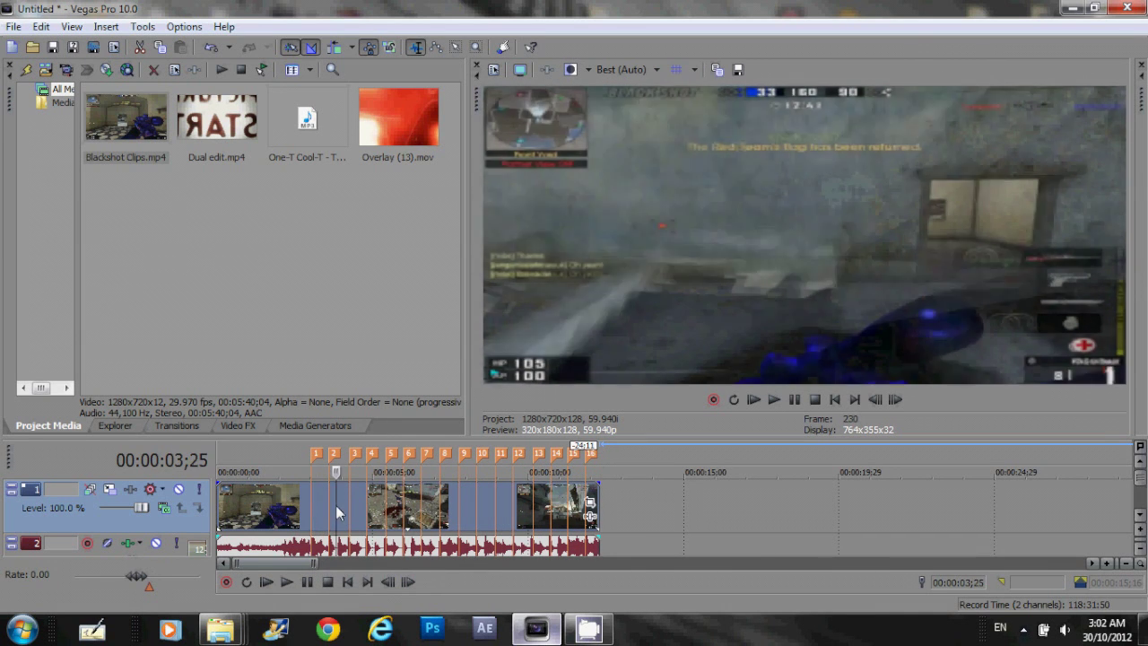
{"action": "left_click", "coordinate": [350, 506]}
{"action": "left_click", "coordinate": [365, 507]}
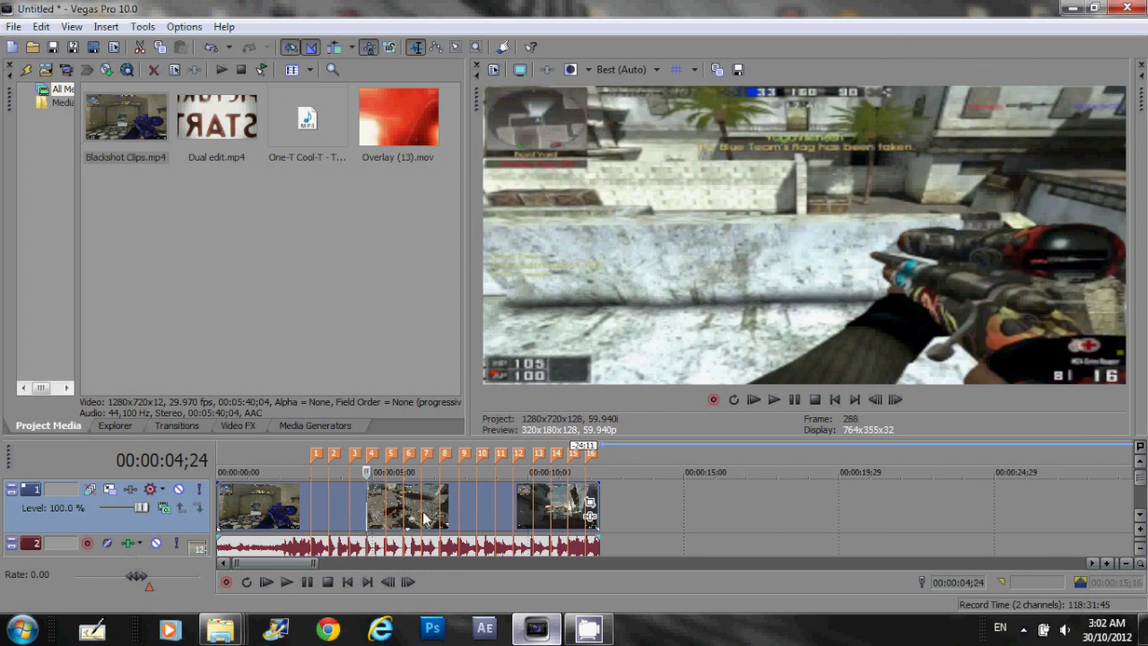
{"action": "scroll", "coordinate": [426, 518], "scroll_direction": "up", "scroll_amount": 4}
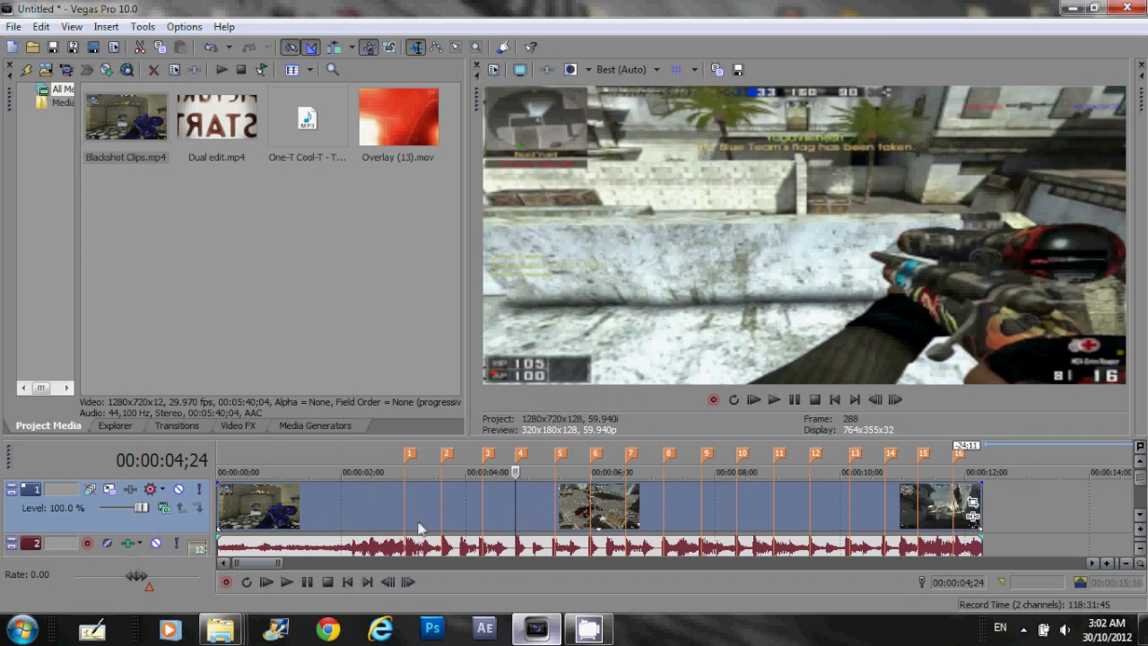
{"action": "left_click", "coordinate": [352, 494]}
{"action": "left_click", "coordinate": [413, 492]}
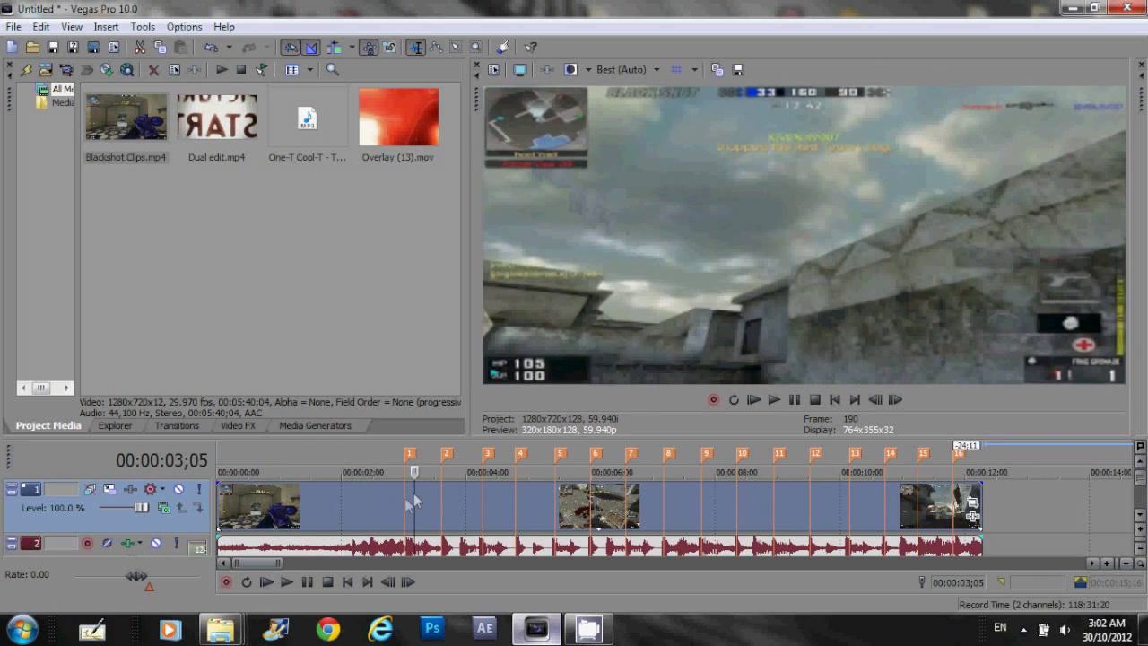
{"action": "left_click", "coordinate": [403, 505]}
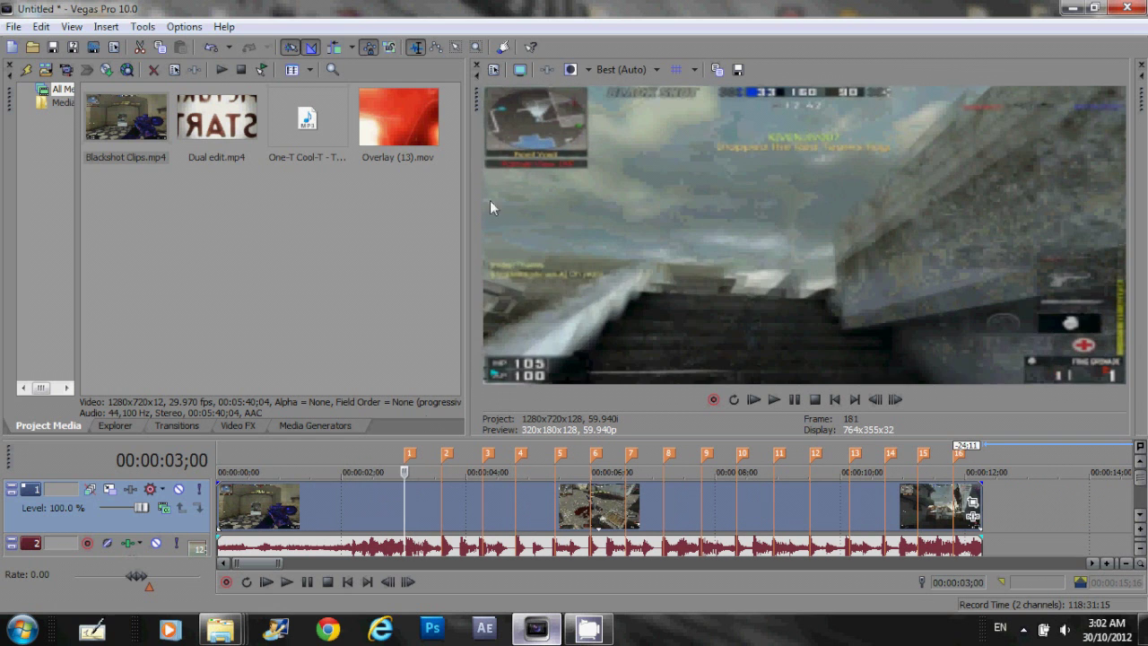
{"action": "left_click", "coordinate": [976, 519]}
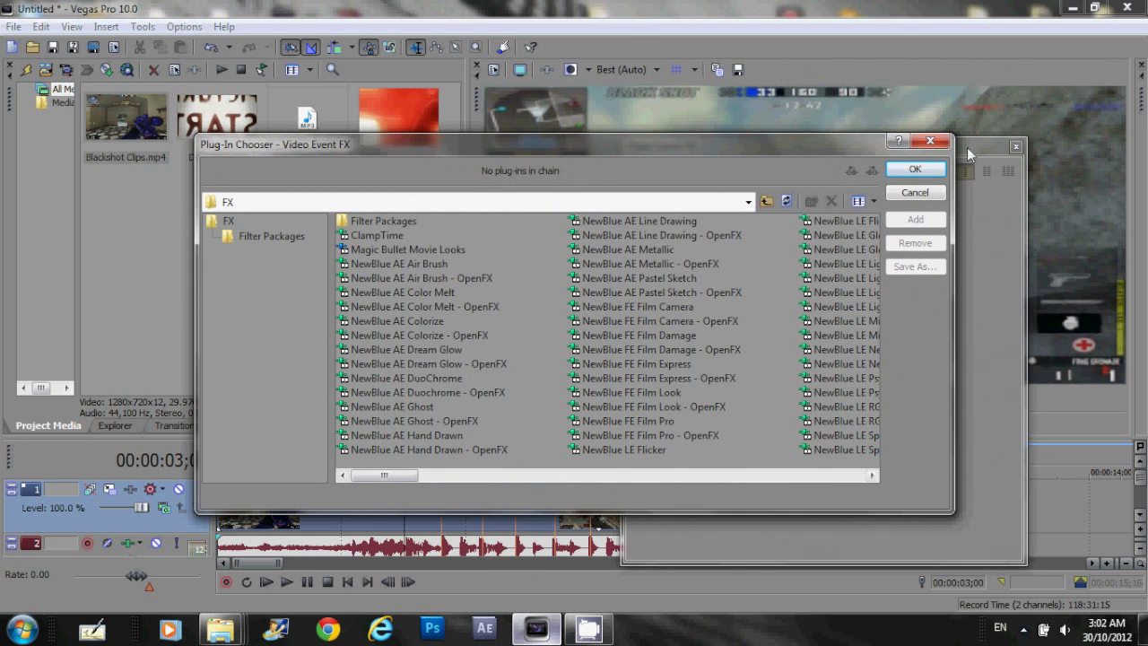
- Add Sony Brightness and Contrast to the Blackshot Clips event's effect chain
{"action": "left_click", "coordinate": [929, 141]}
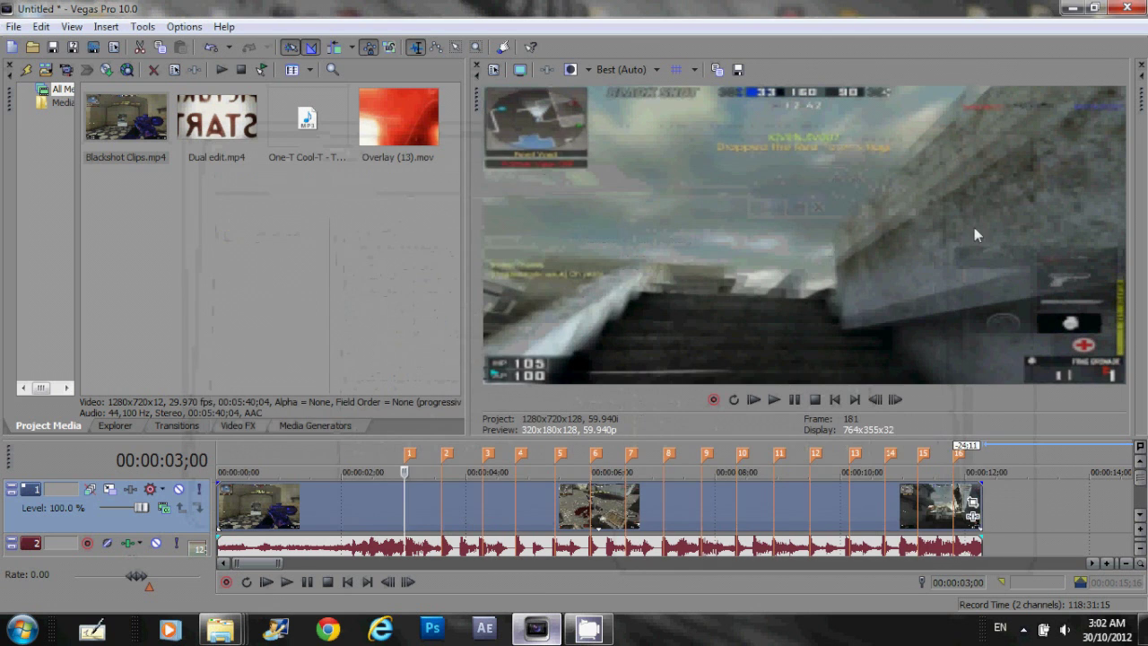
{"action": "left_click", "coordinate": [975, 520]}
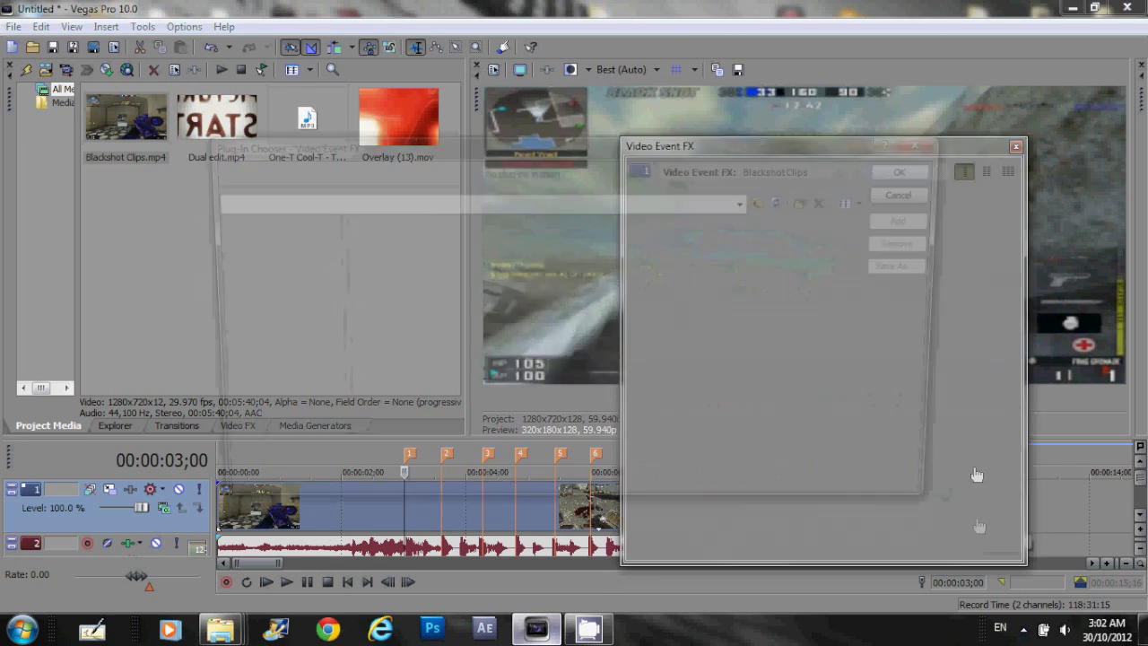
{"action": "left_click_drag", "start_coordinate": [389, 482], "coordinate": [766, 479]}
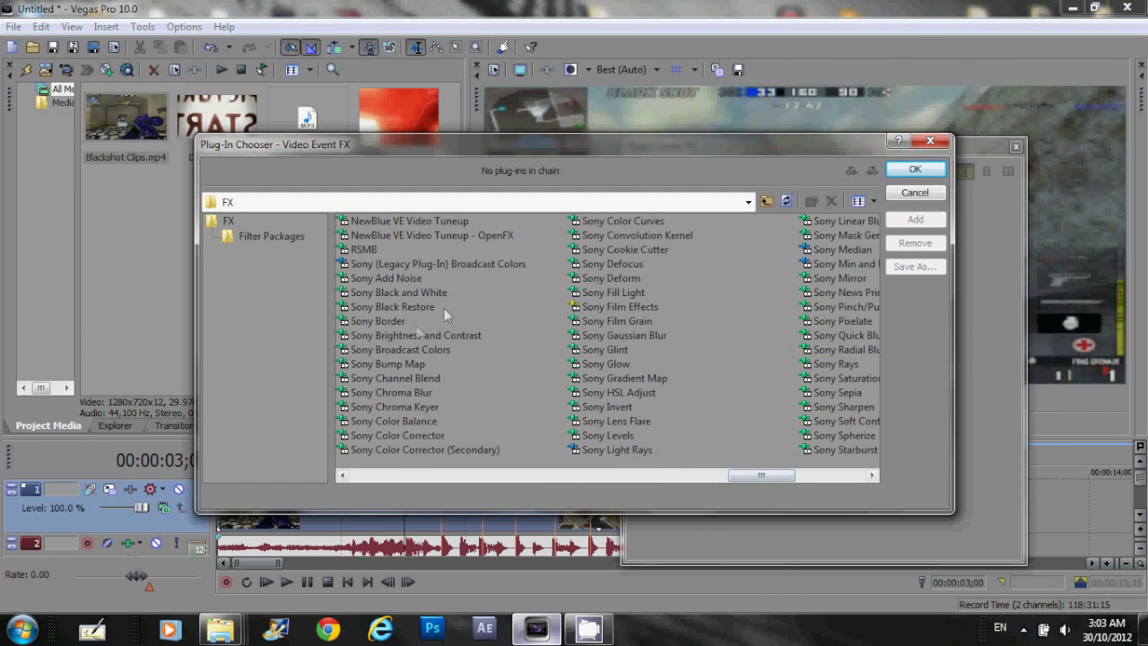
{"action": "double_click", "coordinate": [419, 337]}
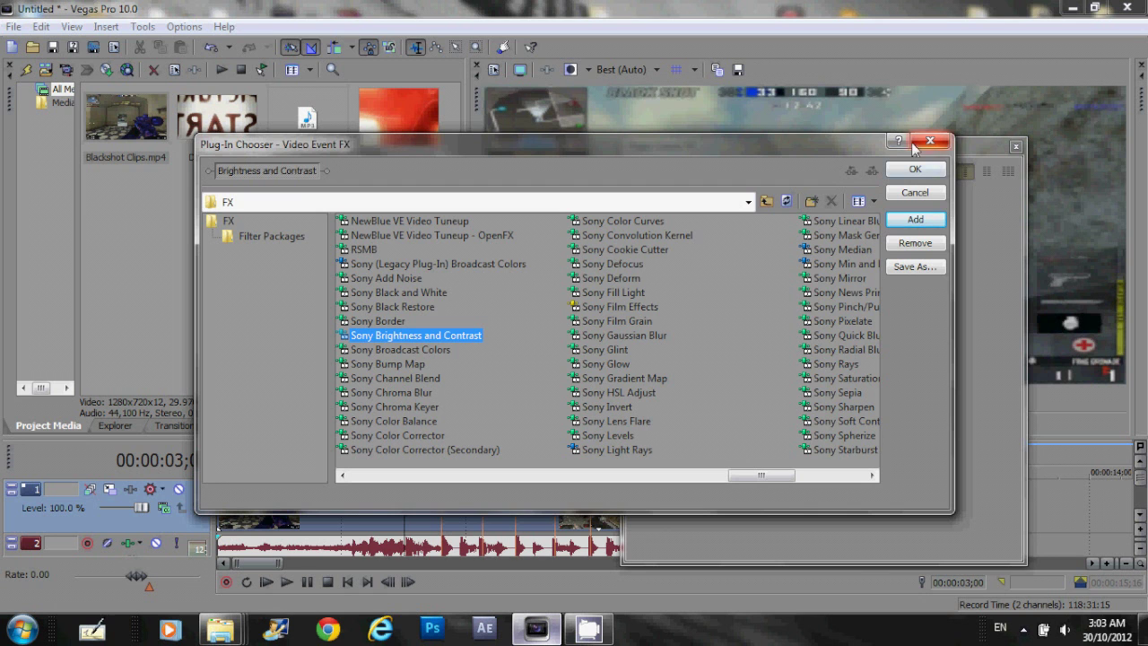
{"action": "left_click", "coordinate": [935, 169]}
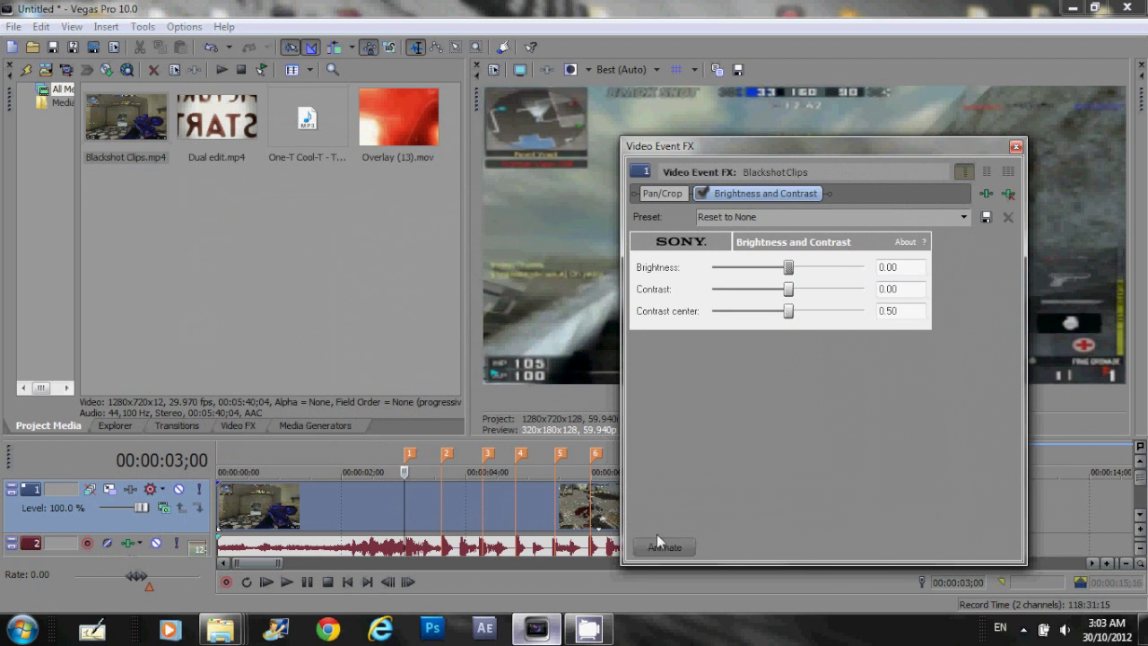
- Move the Video Event FX window aside and test the Brightness slider
{"action": "left_click_drag", "start_coordinate": [789, 145], "coordinate": [229, 158]}
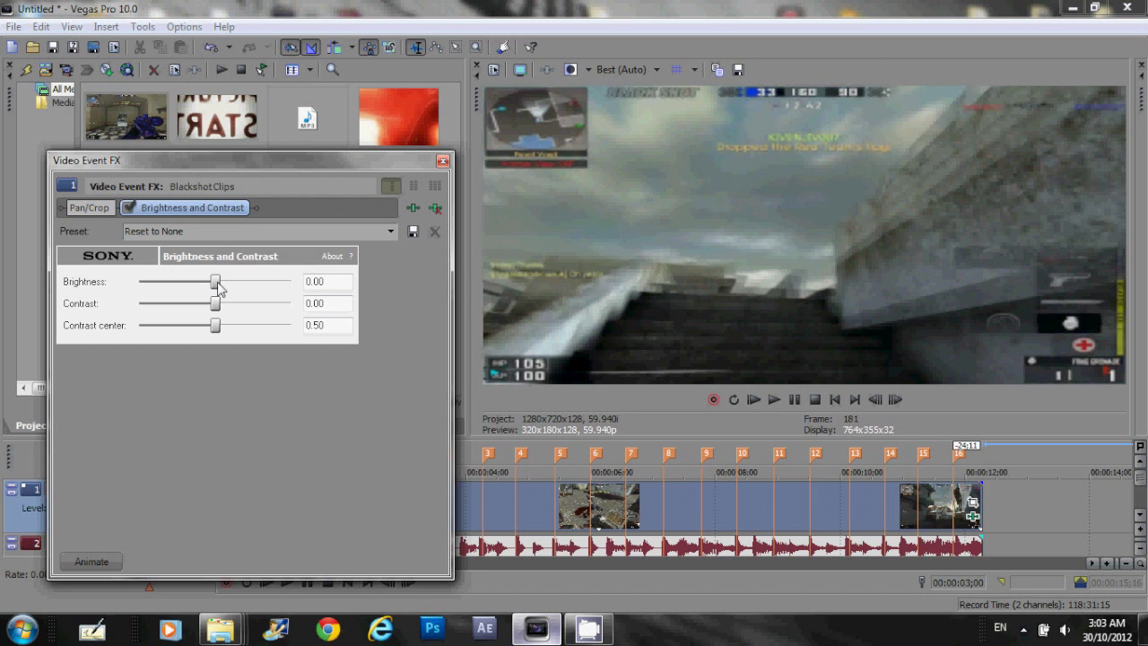
{"action": "mouse_move", "coordinate": [219, 285]}
{"action": "left_mouse_down"}
{"action": "mouse_move", "coordinate": [279, 283]}
{"action": "mouse_move", "coordinate": [190, 289]}
{"action": "mouse_move", "coordinate": [219, 287]}
{"action": "left_mouse_up"}
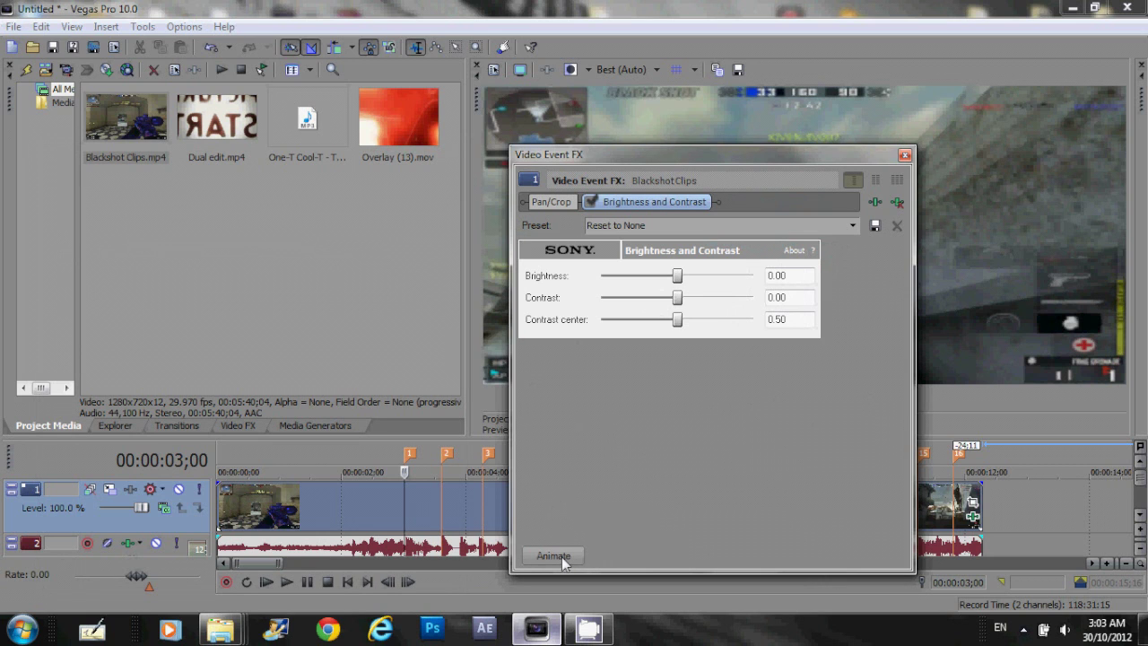
{"action": "left_click", "coordinate": [562, 557]}
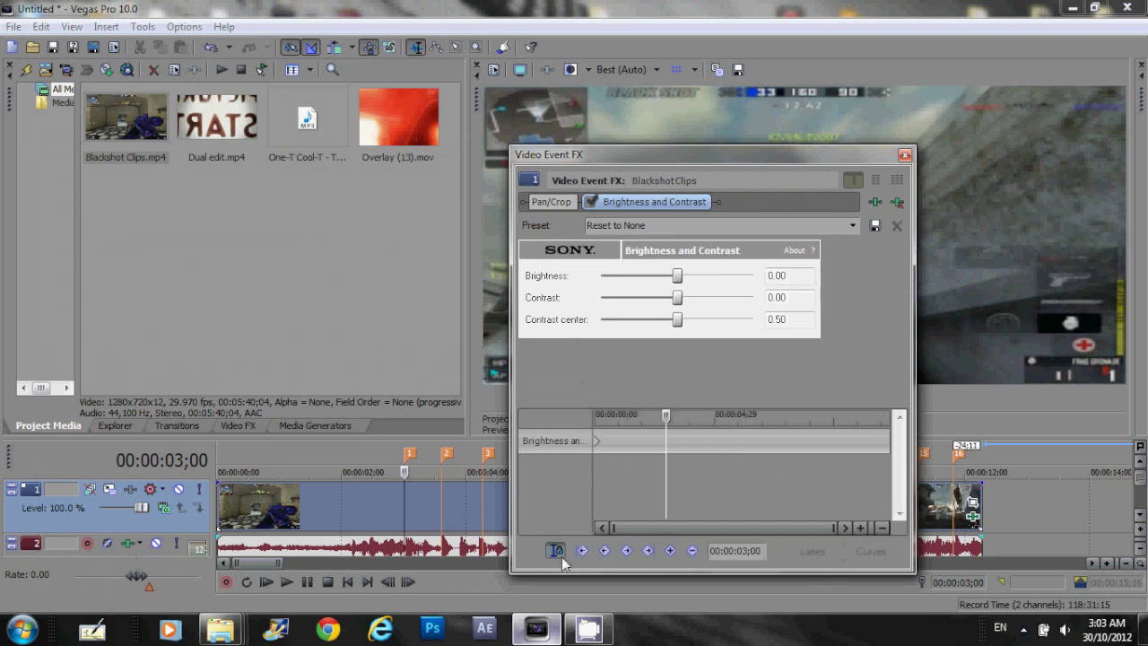
{"action": "left_click_drag", "start_coordinate": [666, 152], "coordinate": [857, 193]}
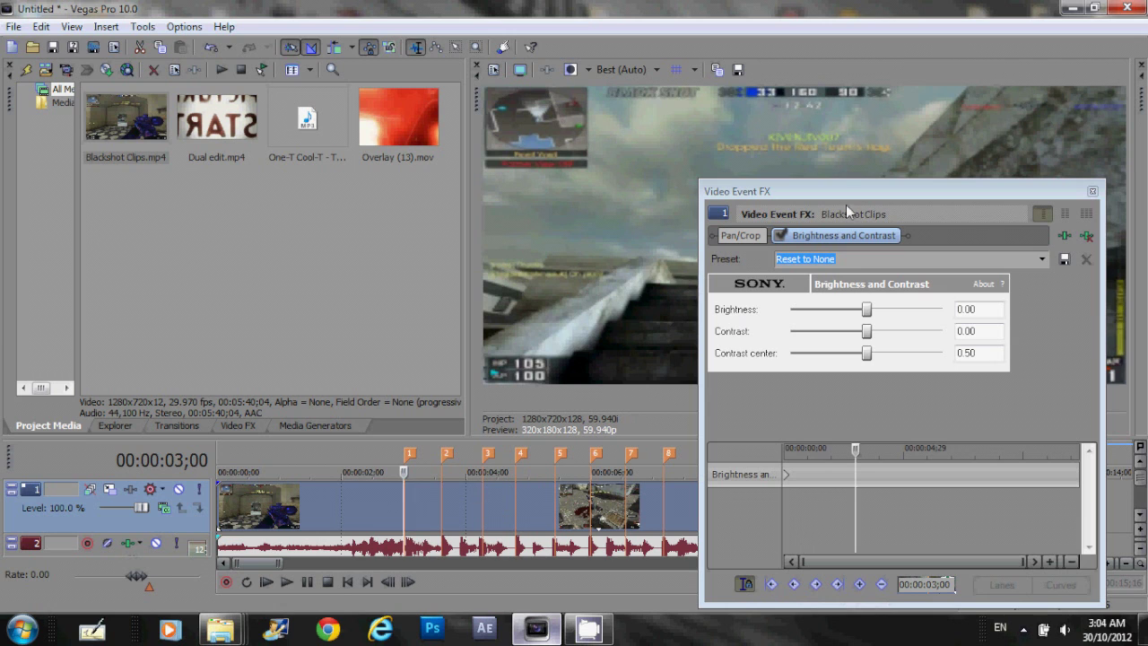
{"action": "scroll", "coordinate": [490, 511], "scroll_direction": "up", "scroll_amount": 3}
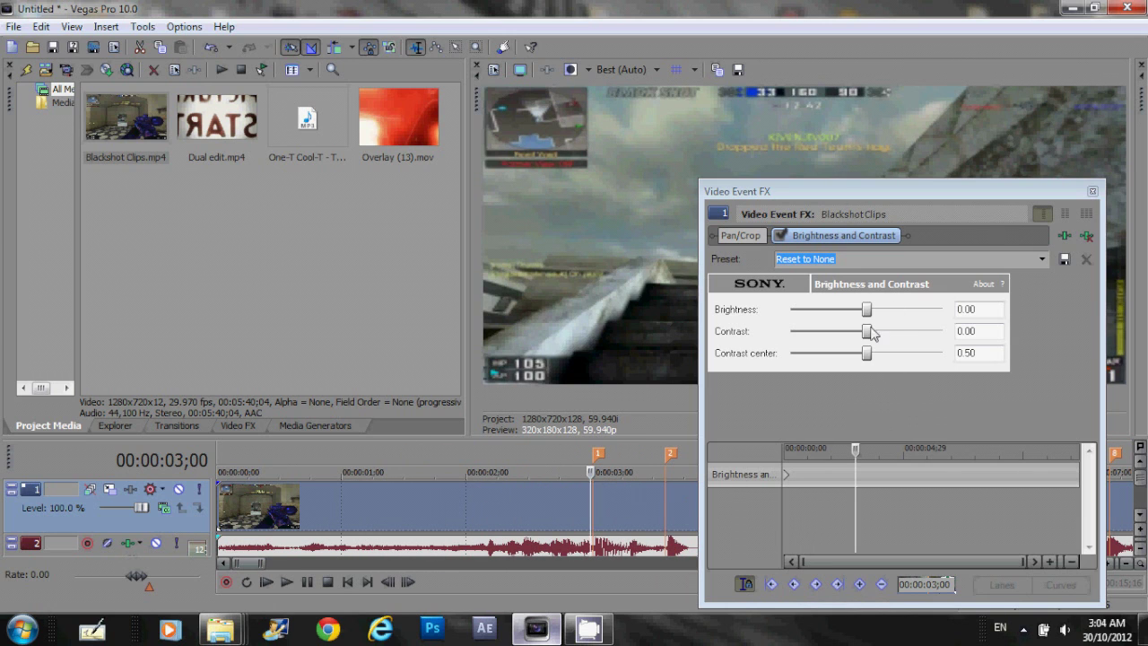
- Add a Brightness keyframe at 00:00:03;00 raised to 0.20 for the flash
{"action": "left_click", "coordinate": [859, 584]}
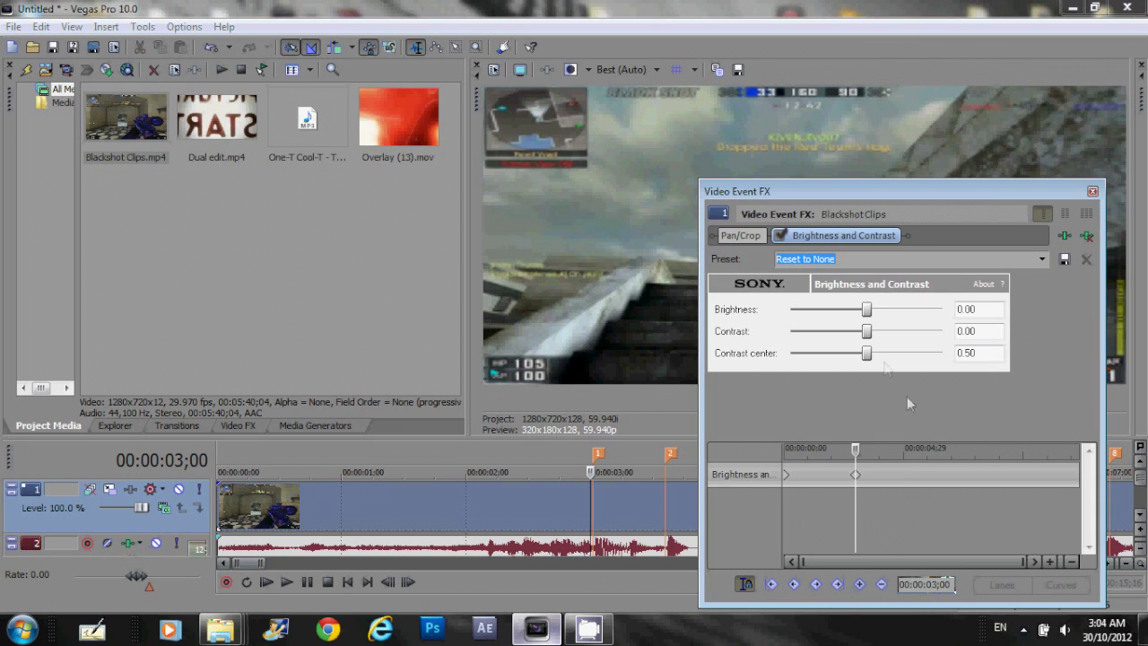
{"action": "left_click", "coordinate": [589, 493]}
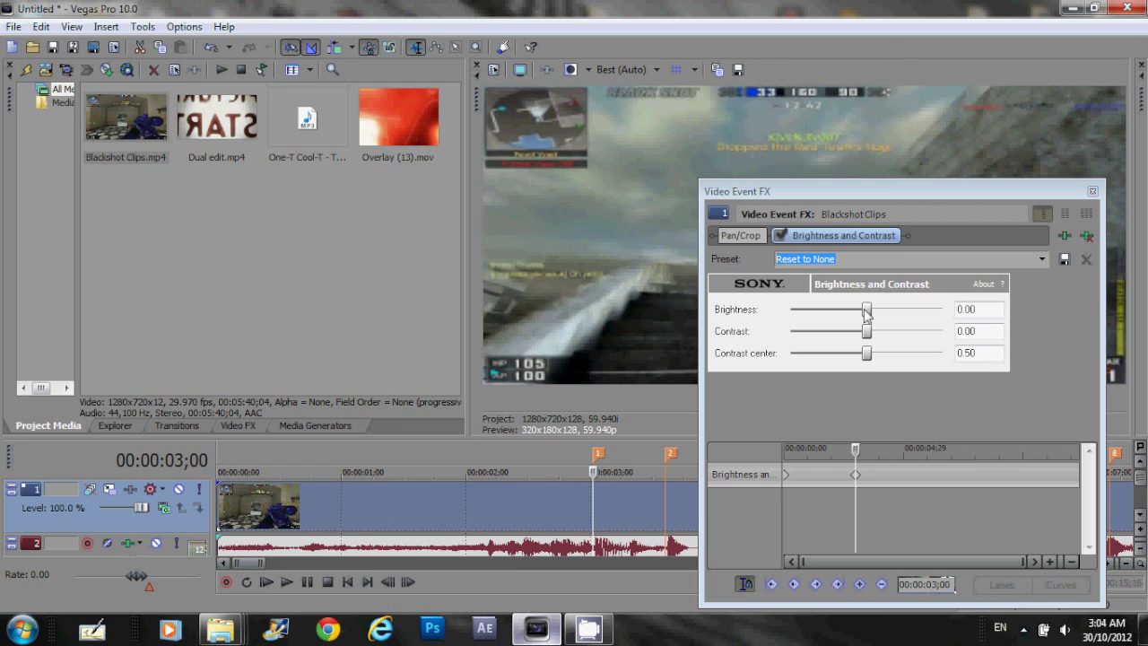
{"action": "left_click_drag", "start_coordinate": [866, 310], "coordinate": [881, 320]}
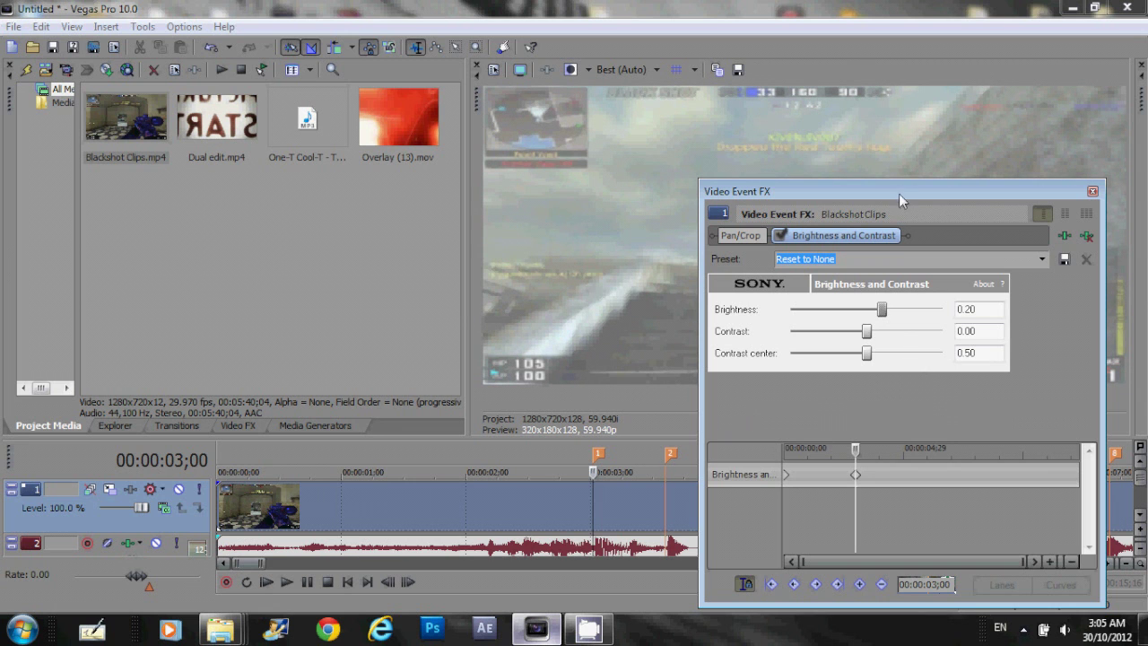
{"action": "left_click_drag", "start_coordinate": [899, 192], "coordinate": [226, 170]}
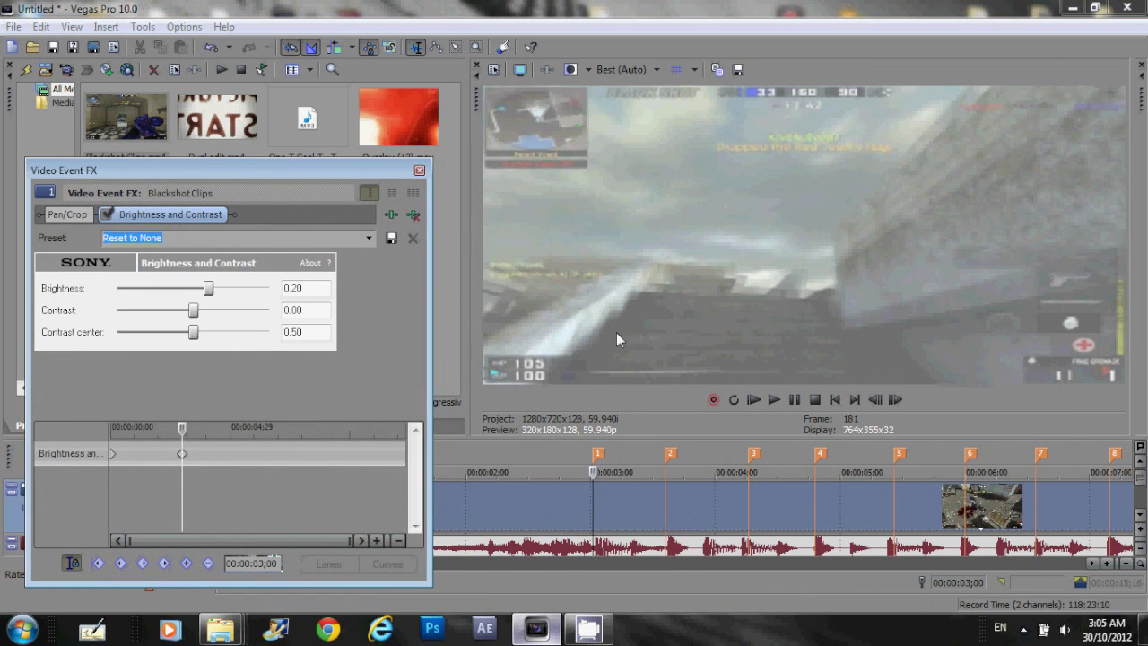
- Add a keyframe at 00:00:03;11 with Brightness set back to 0
{"action": "left_click", "coordinate": [190, 454]}
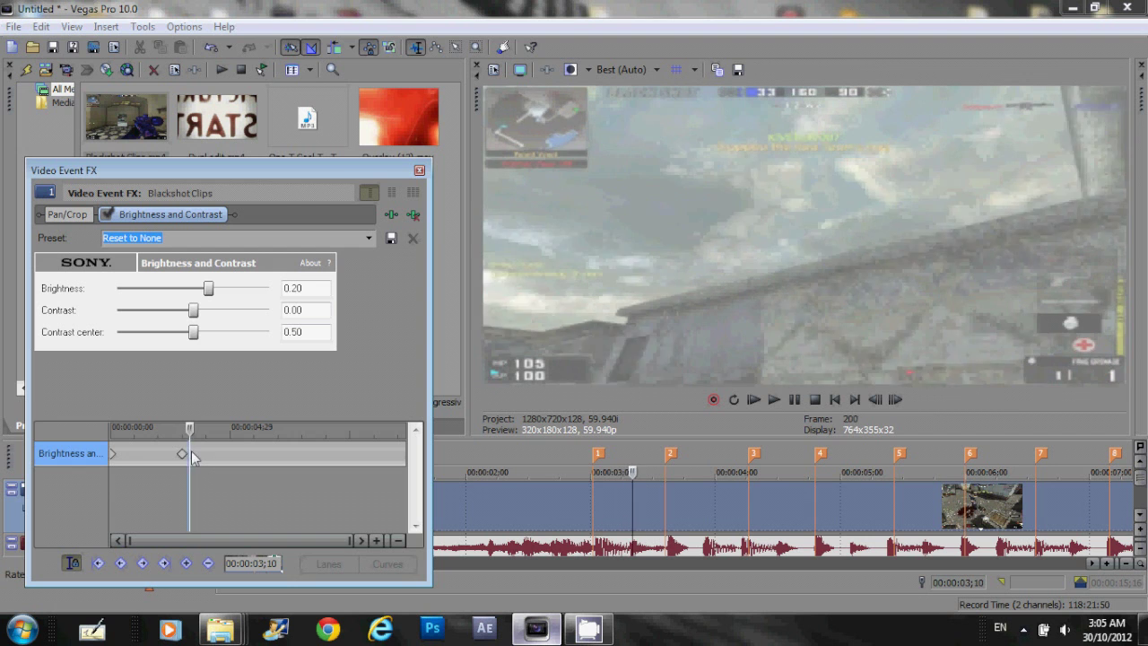
{"action": "left_click", "coordinate": [191, 450]}
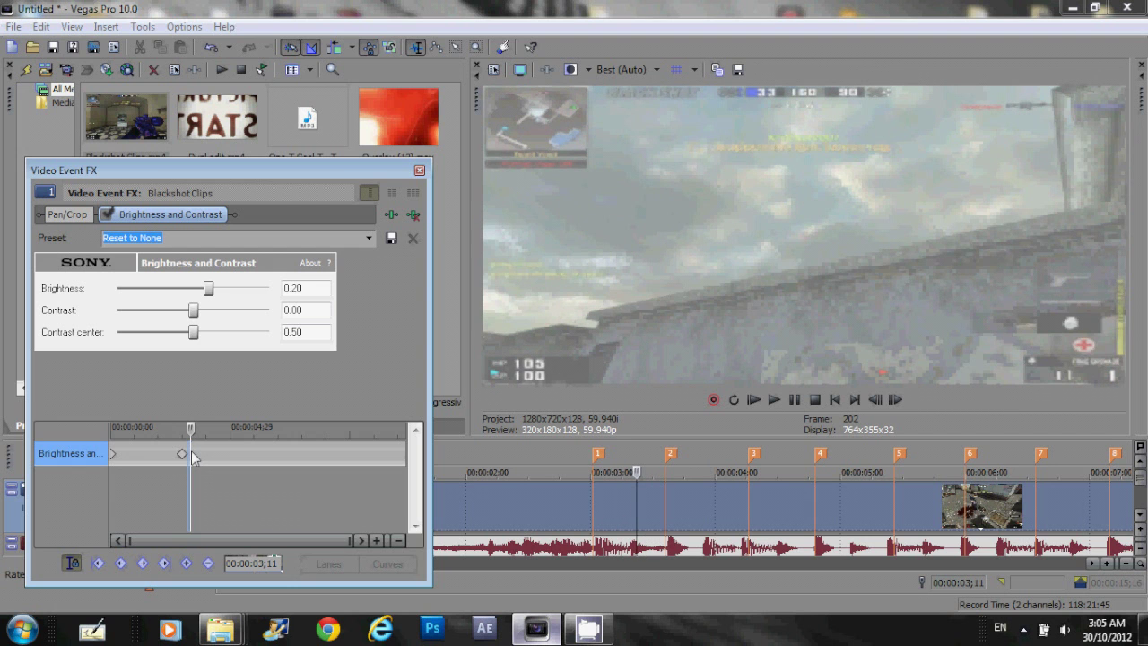
{"action": "left_click", "coordinate": [210, 288]}
{"action": "key", "text": "Tab"}
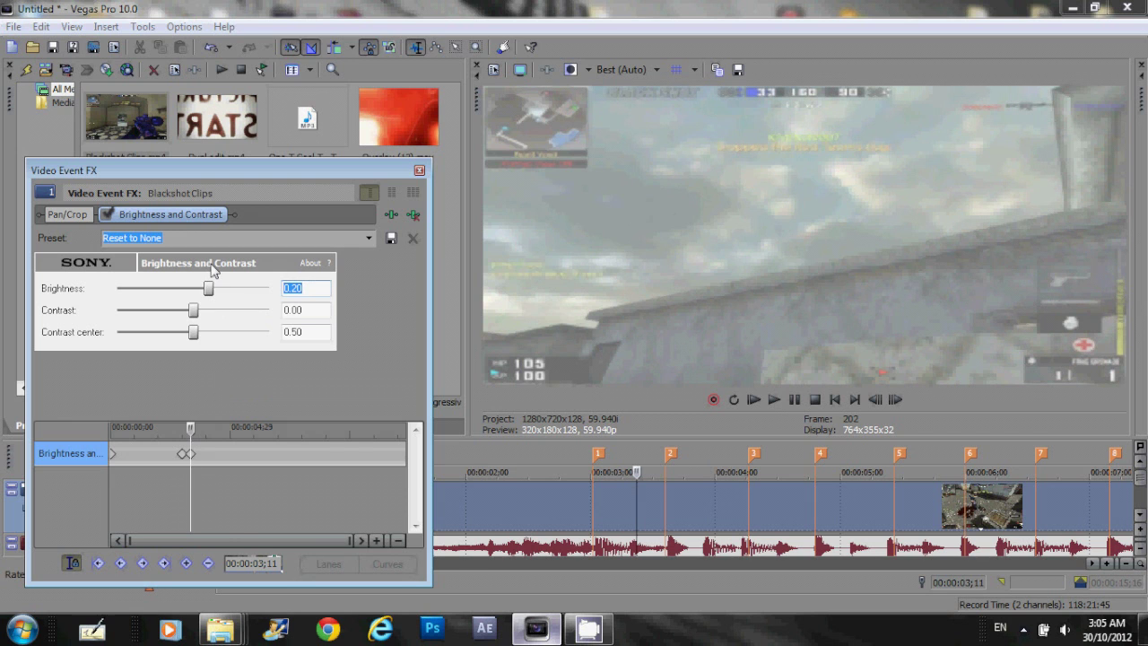
{"action": "type", "text": "0"}
{"action": "key", "text": "Return"}
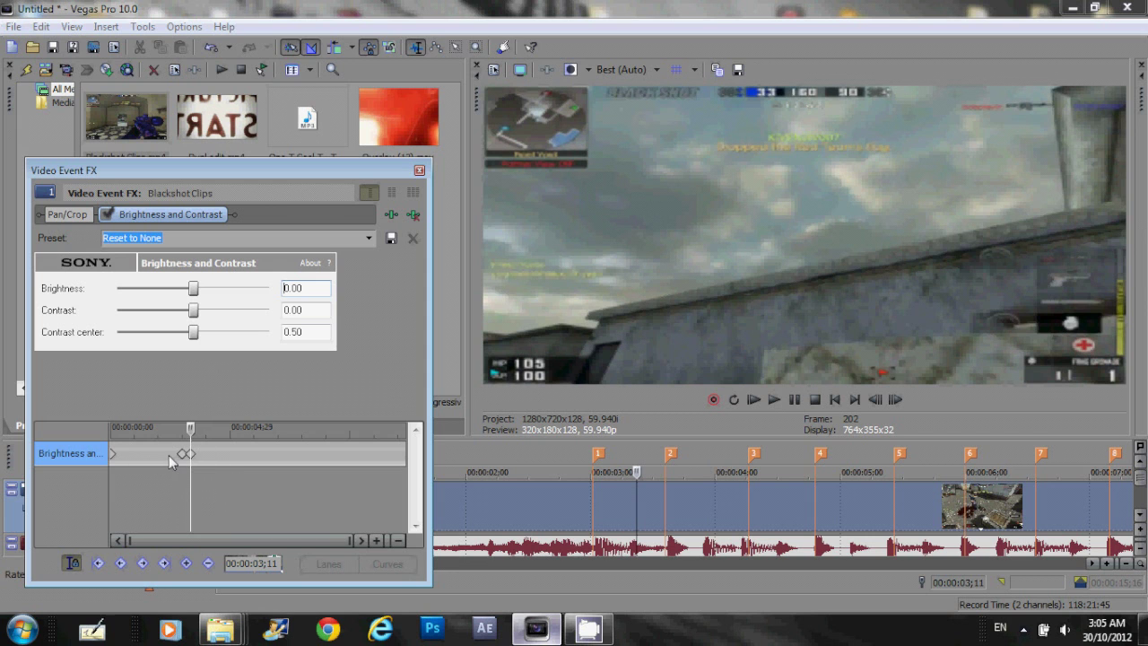
- Play the first flash from just before it, then reopen the clip's Video Event FX
{"action": "left_click", "coordinate": [419, 169]}
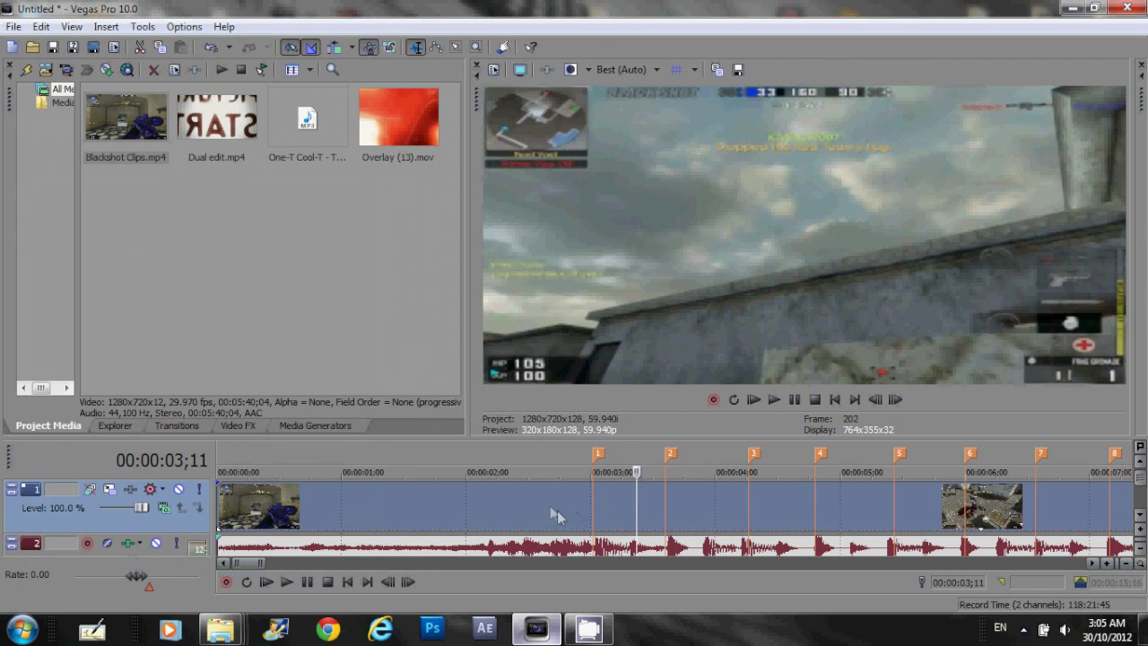
{"action": "left_click", "coordinate": [546, 510]}
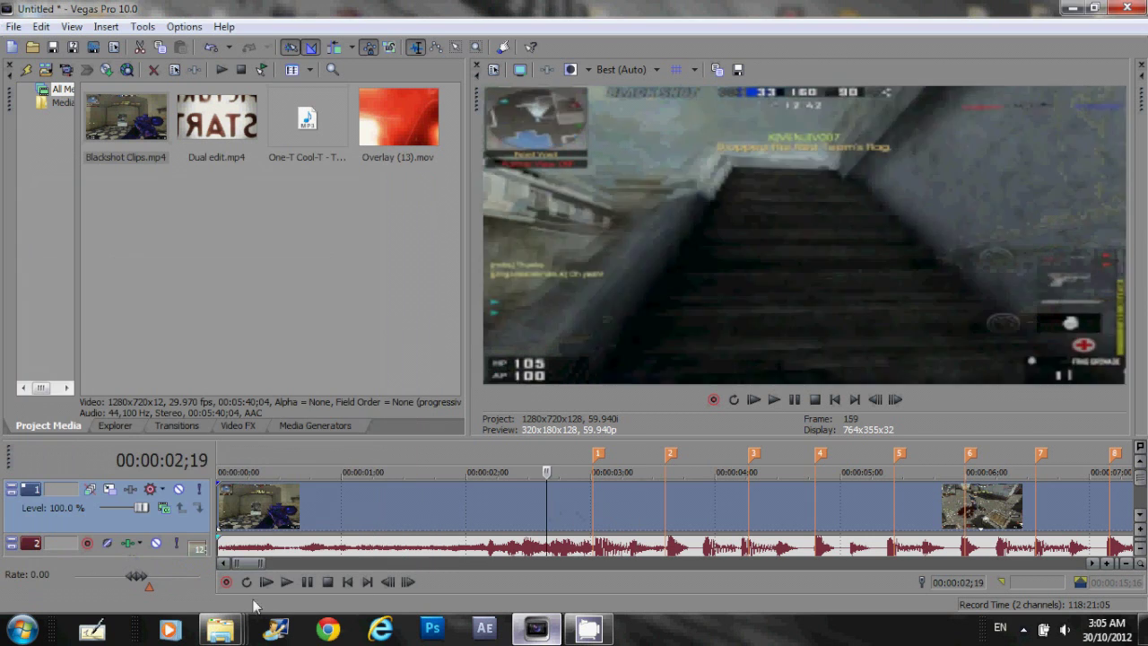
{"action": "left_click", "coordinate": [307, 582]}
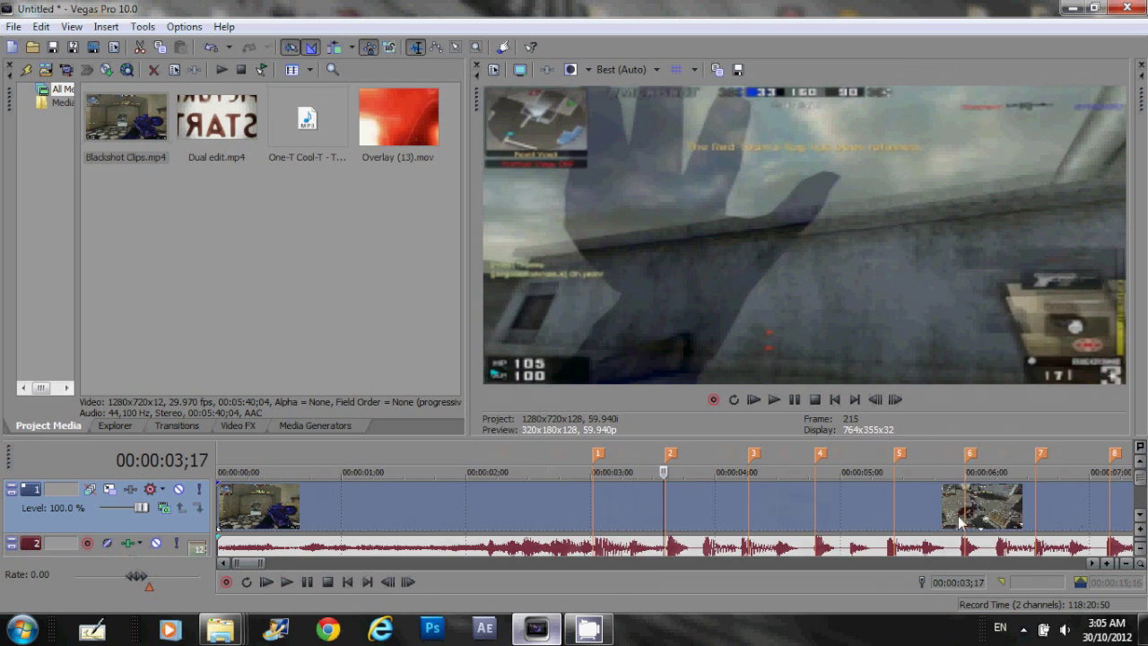
{"action": "right_click", "coordinate": [763, 505]}
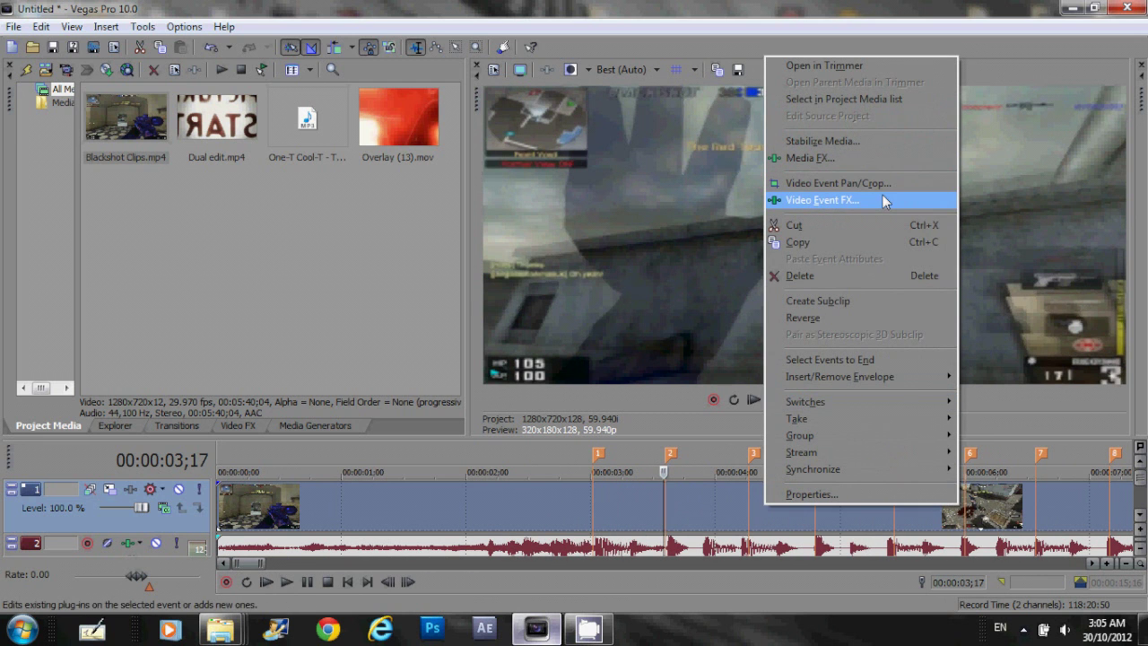
{"action": "left_click", "coordinate": [883, 197]}
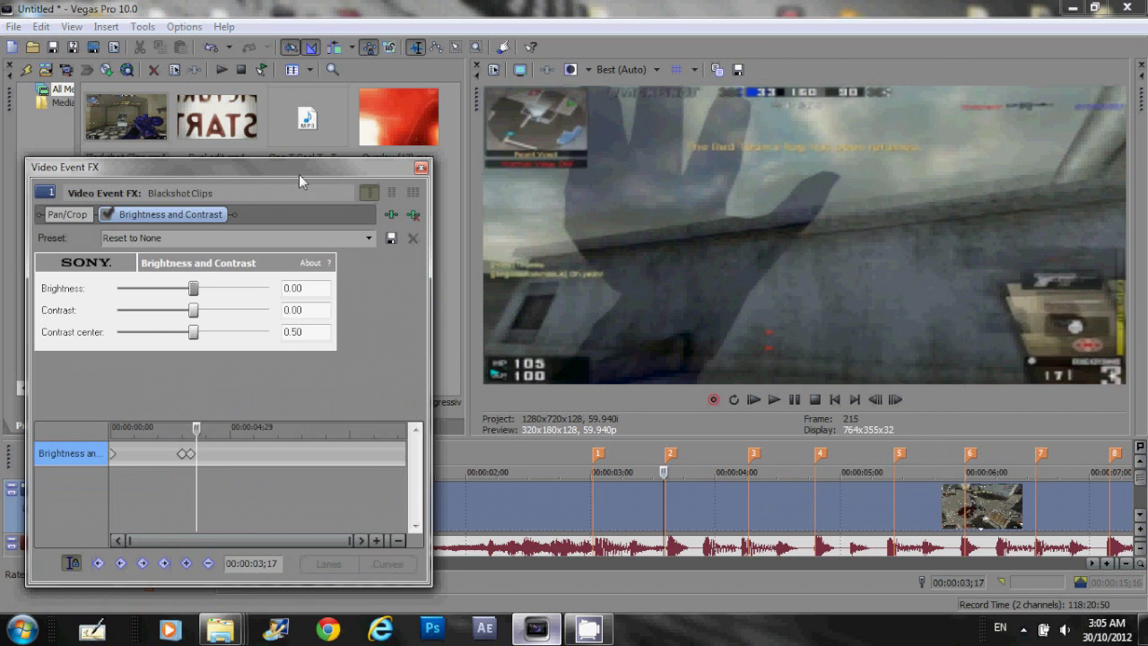
- Copy the existing flash keyframes onto the next beat, one frame before 00:00:03;18
{"action": "left_click_drag", "start_coordinate": [206, 455], "coordinate": [166, 455]}
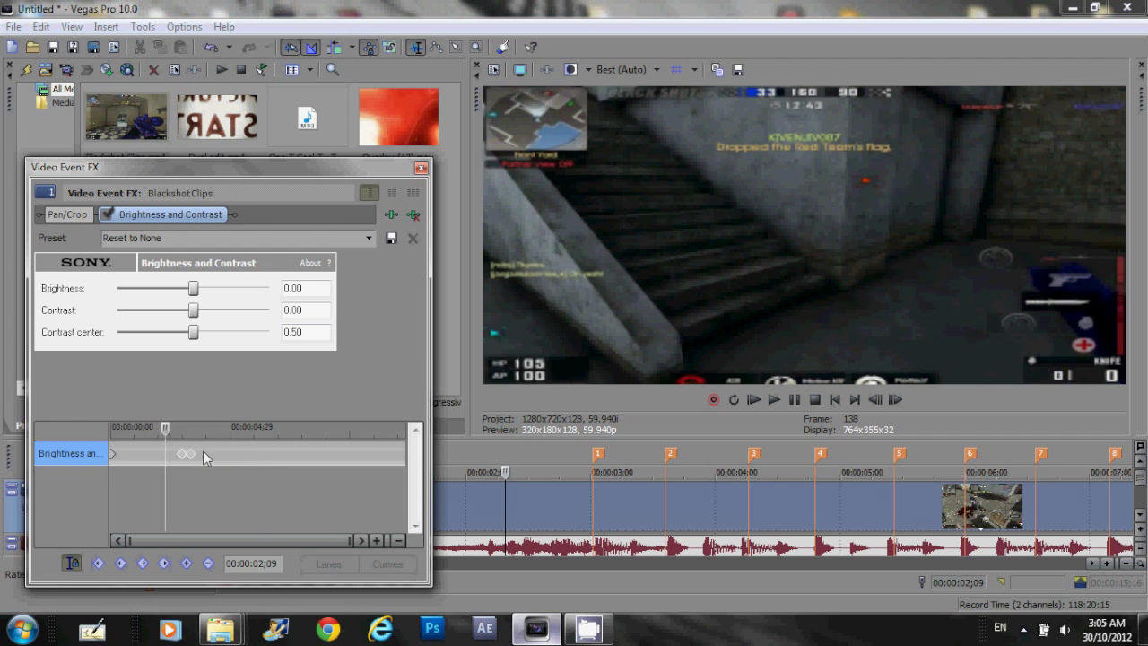
{"action": "left_click_drag", "start_coordinate": [202, 450], "coordinate": [167, 458]}
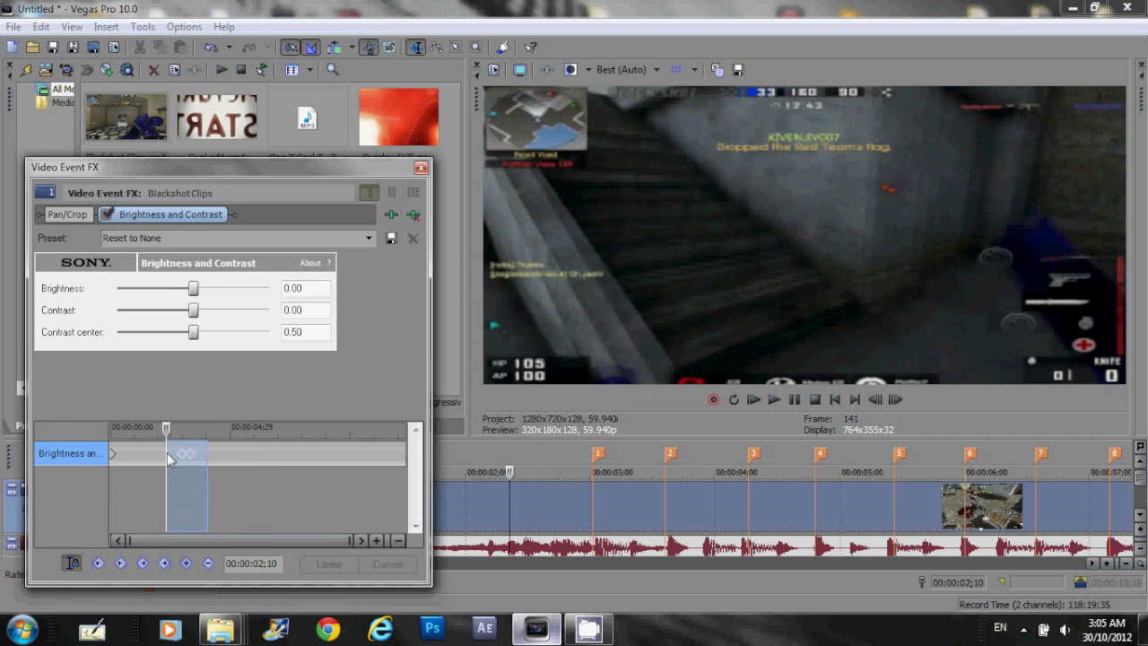
{"action": "left_click", "coordinate": [171, 458]}
{"action": "left_click", "coordinate": [199, 451]}
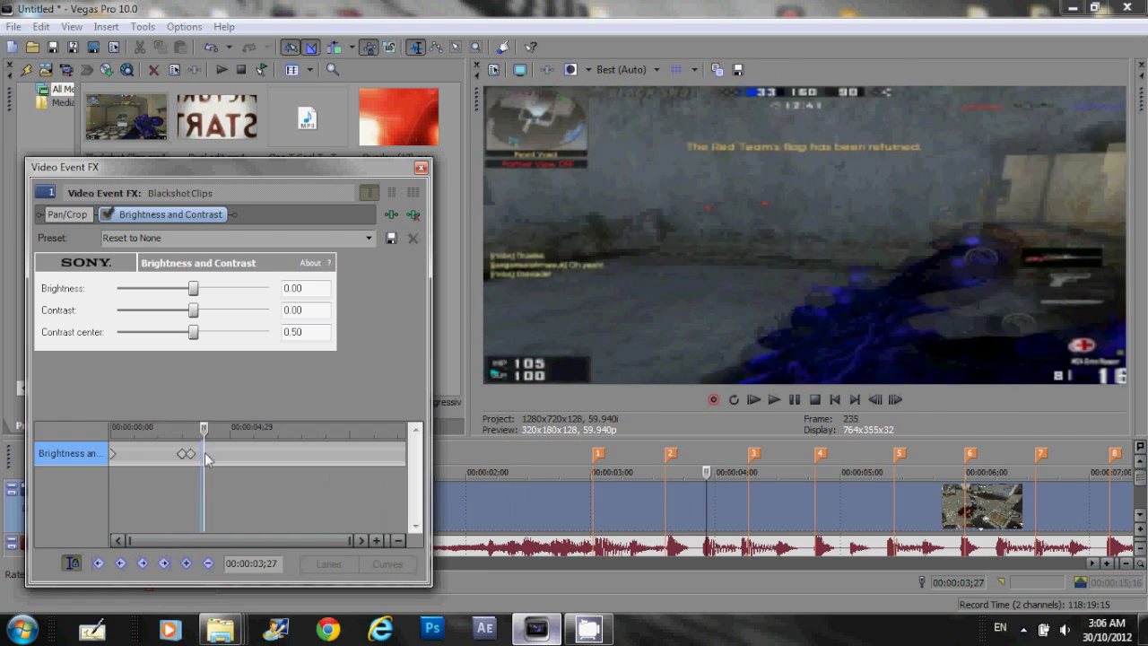
{"action": "key", "text": "Left"}
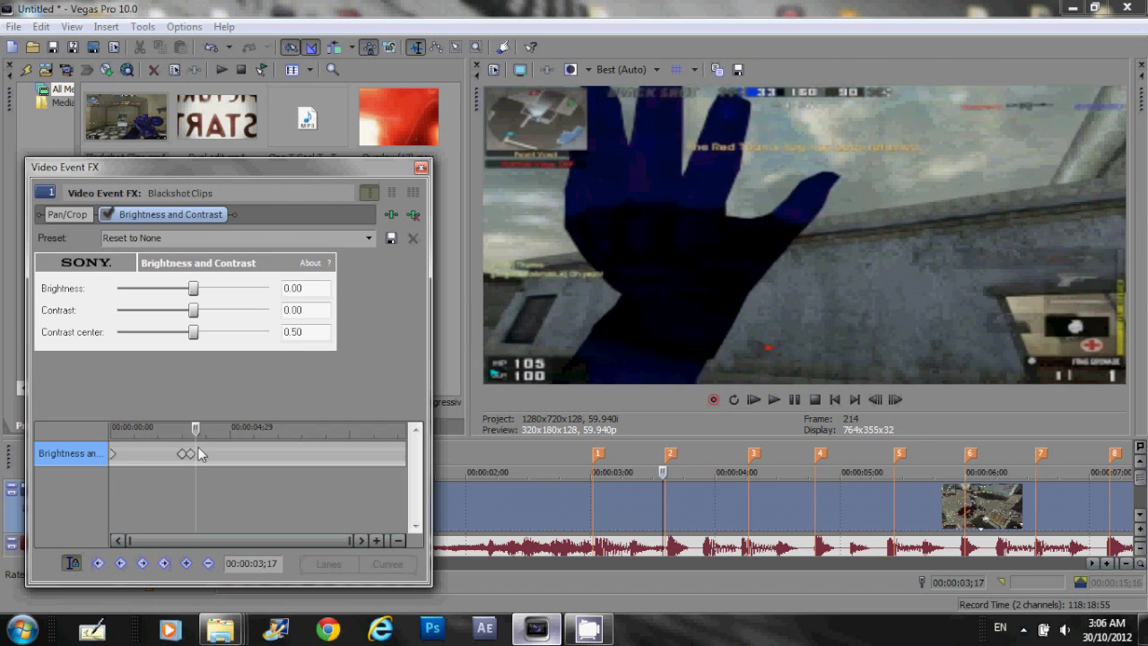
{"action": "left_click_drag", "start_coordinate": [198, 448], "coordinate": [203, 458]}
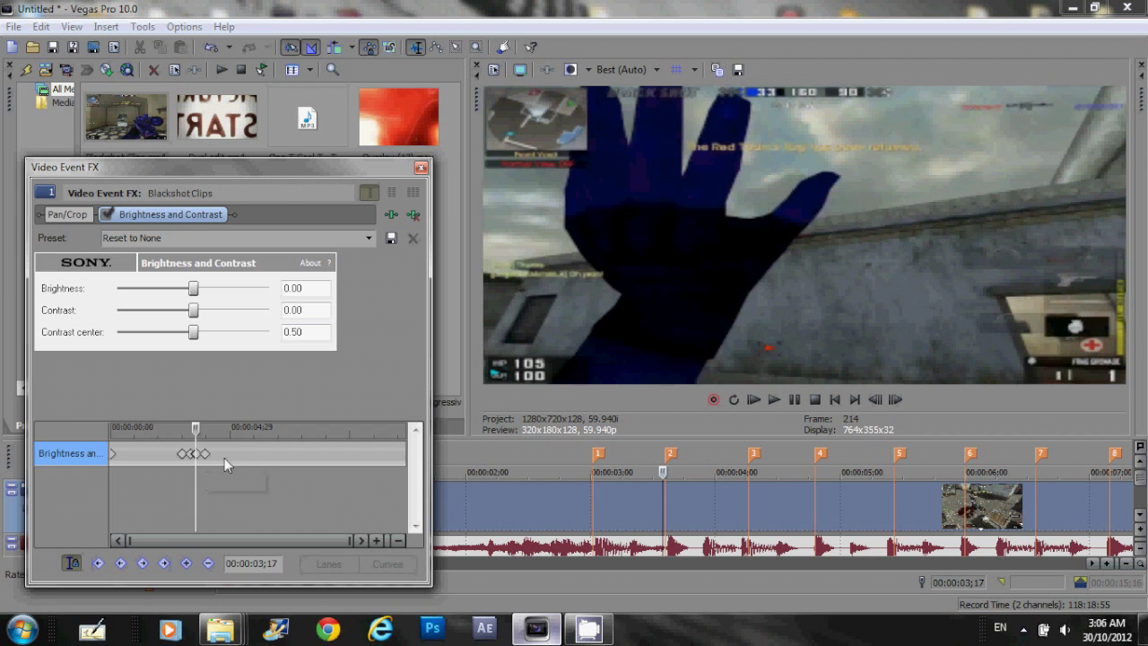
- Add a Brightness flash keyframe on the third beat at 00:00:04;18 and preview it
{"action": "left_click", "coordinate": [222, 451]}
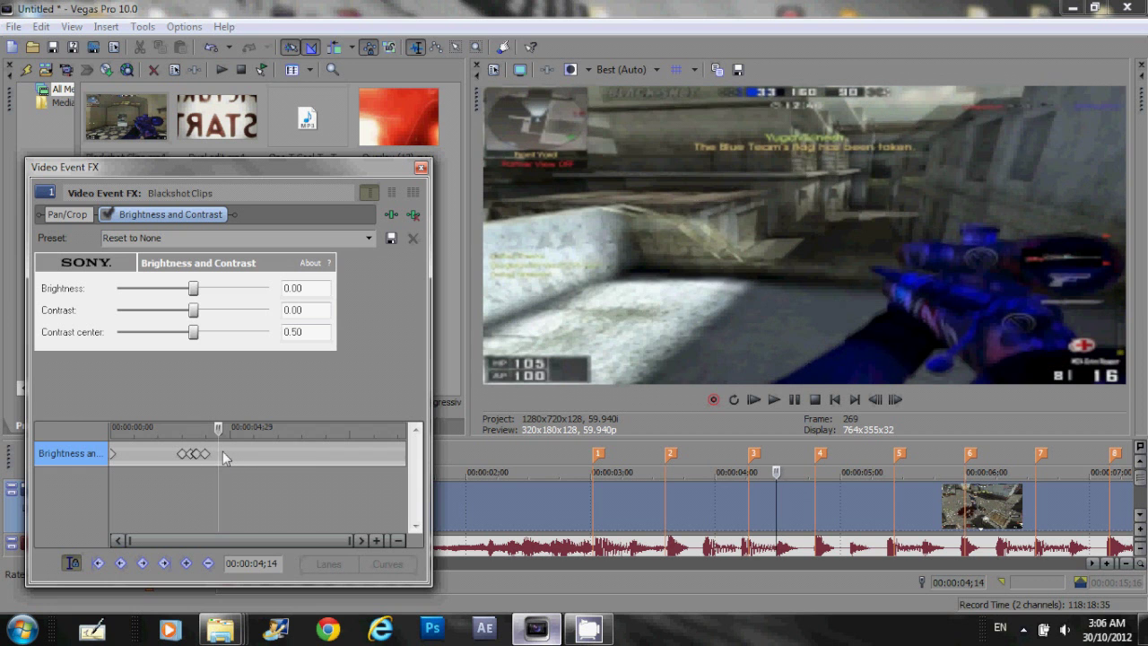
{"action": "key", "text": "space"}
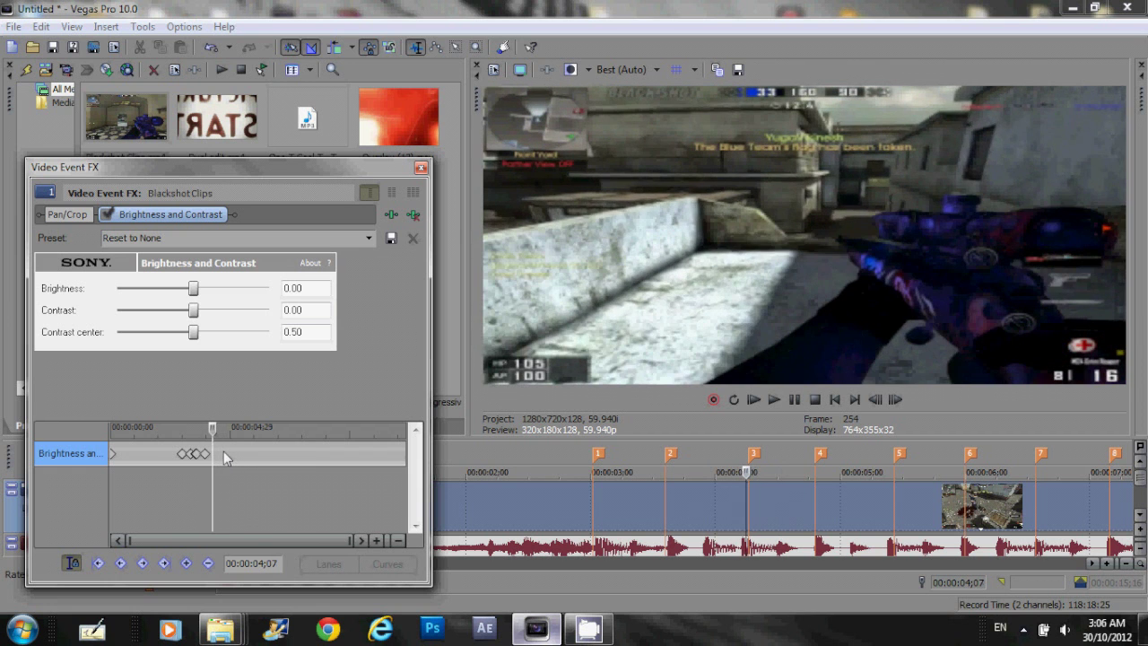
{"action": "double_click", "coordinate": [223, 453]}
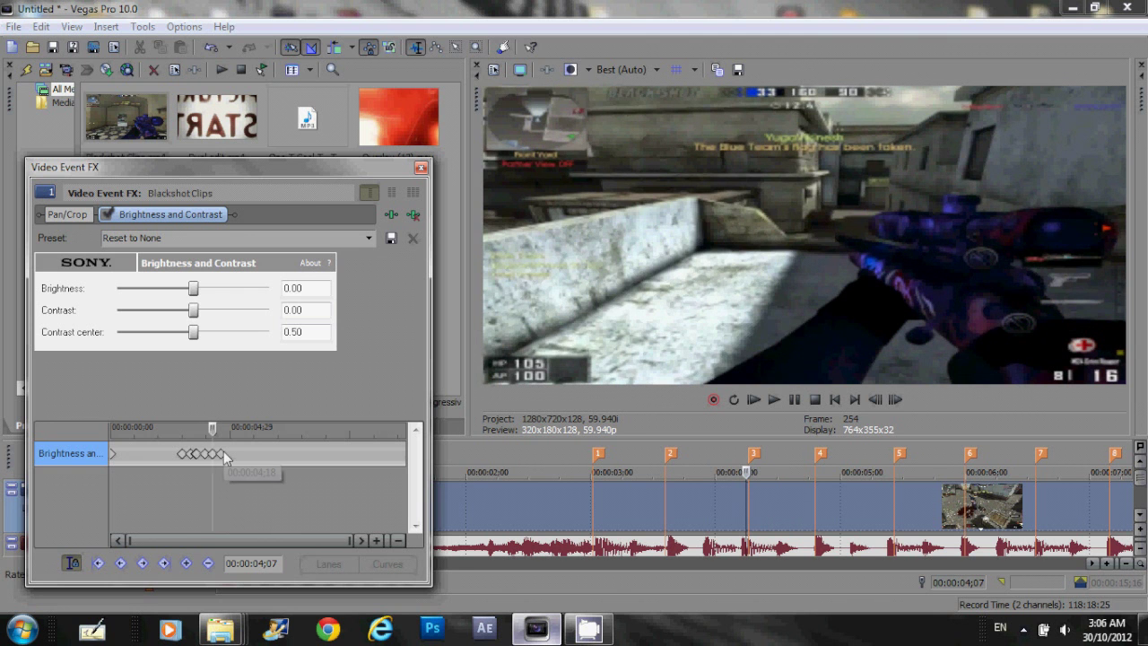
{"action": "key", "text": "space"}
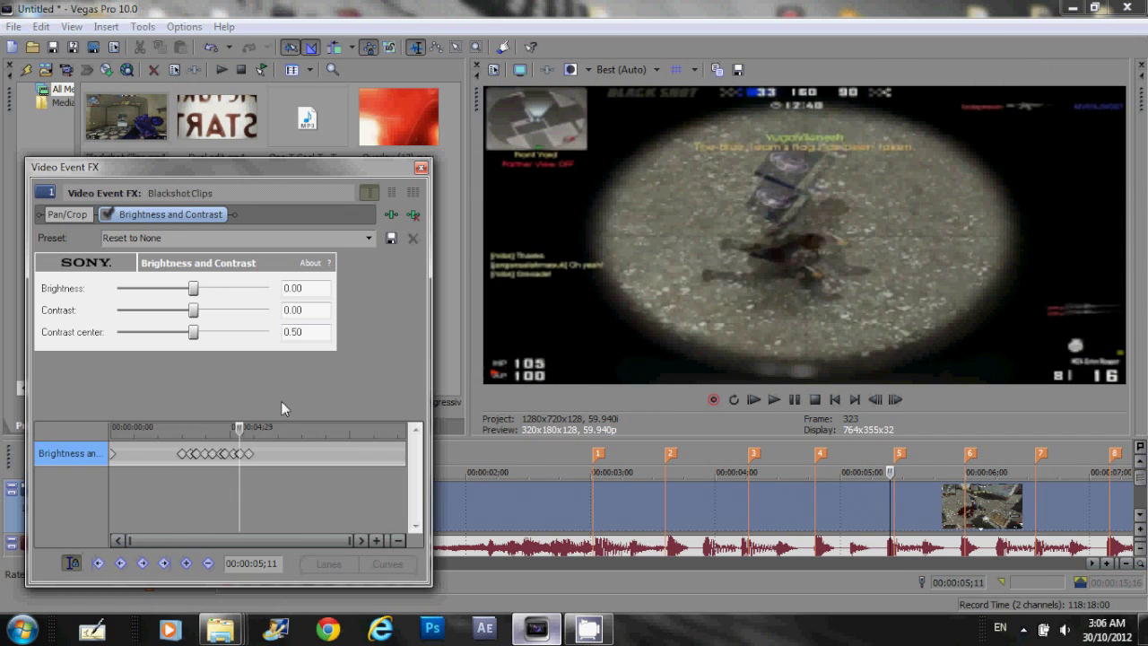
- Close Video Event FX, play from 00:00:02;02 to check flashes against beats, then zoom out
{"action": "left_click", "coordinate": [420, 168]}
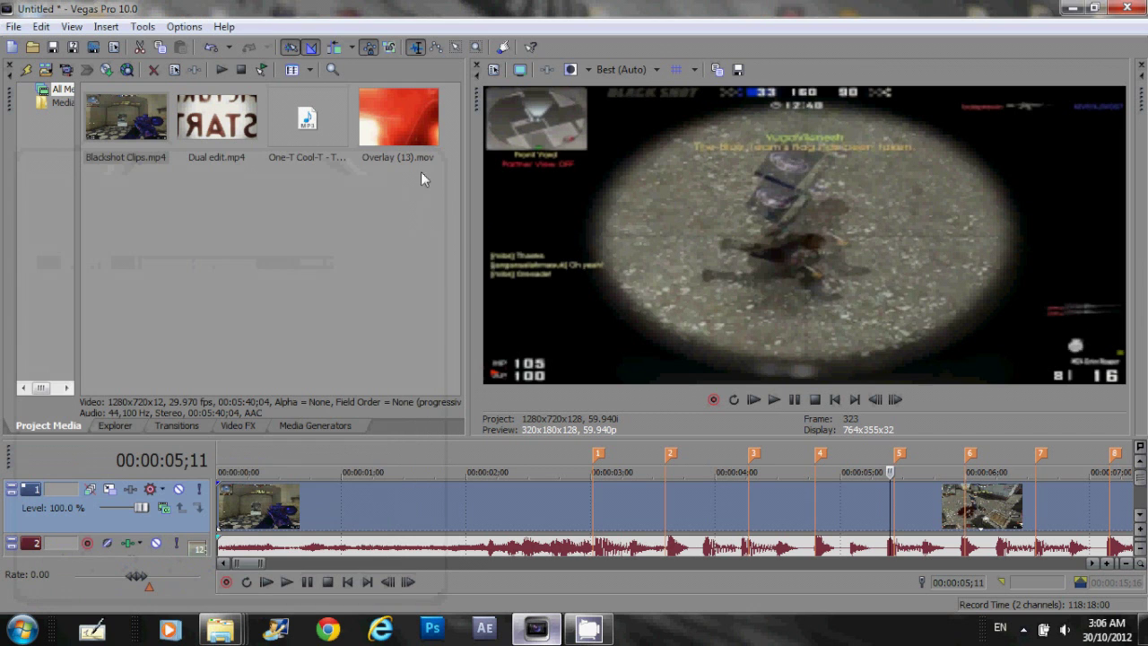
{"action": "left_click", "coordinate": [273, 511]}
{"action": "left_click", "coordinate": [474, 505]}
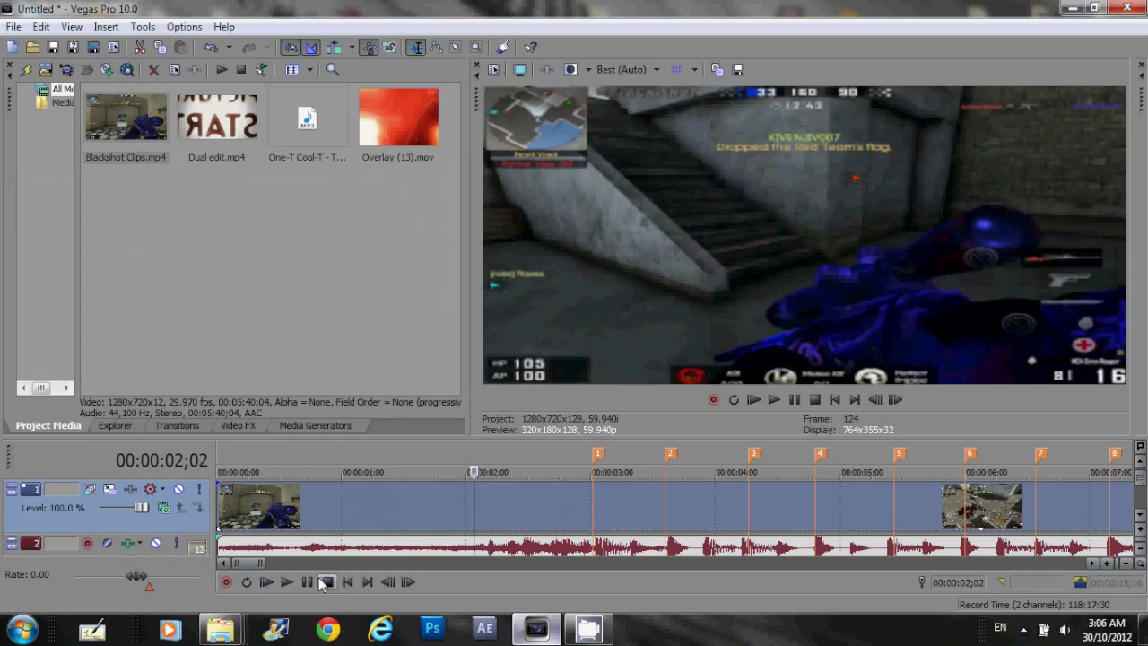
{"action": "left_click", "coordinate": [307, 582]}
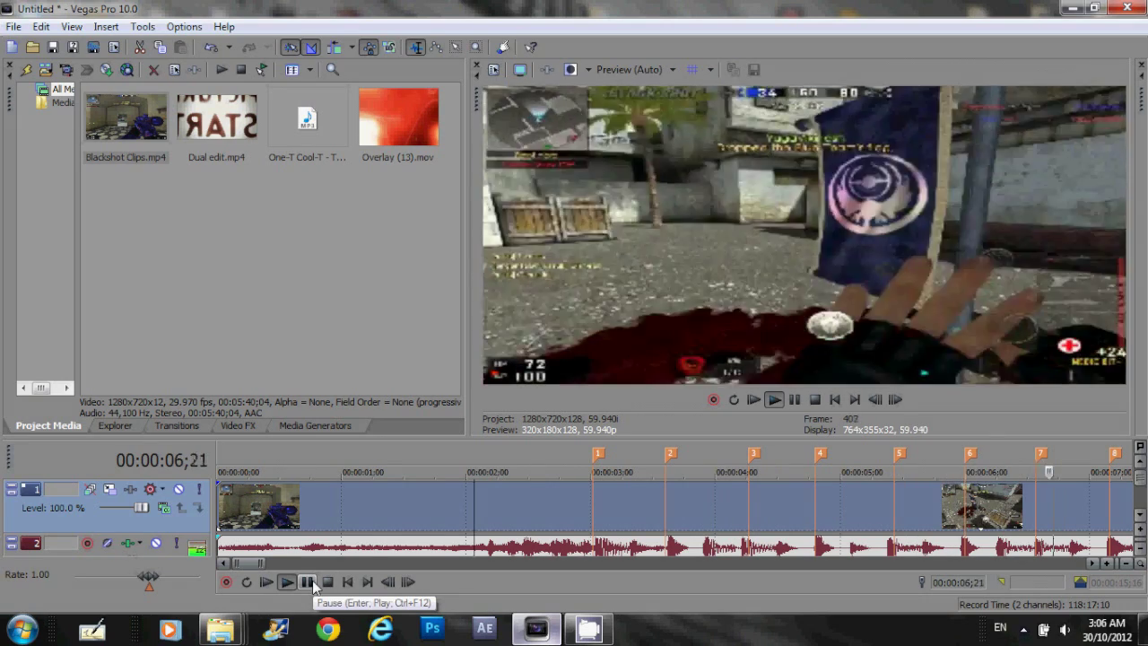
{"action": "left_click", "coordinate": [307, 582]}
{"action": "scroll", "coordinate": [502, 511], "scroll_direction": "down", "scroll_amount": 5}
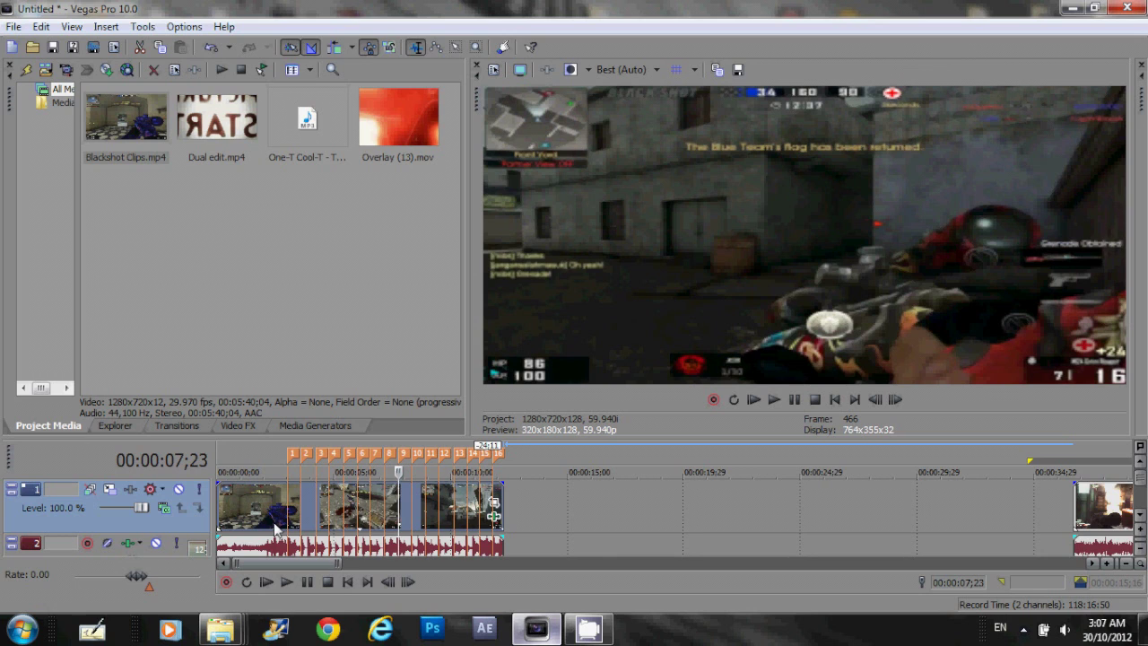
{"action": "left_click", "coordinate": [1071, 7]}
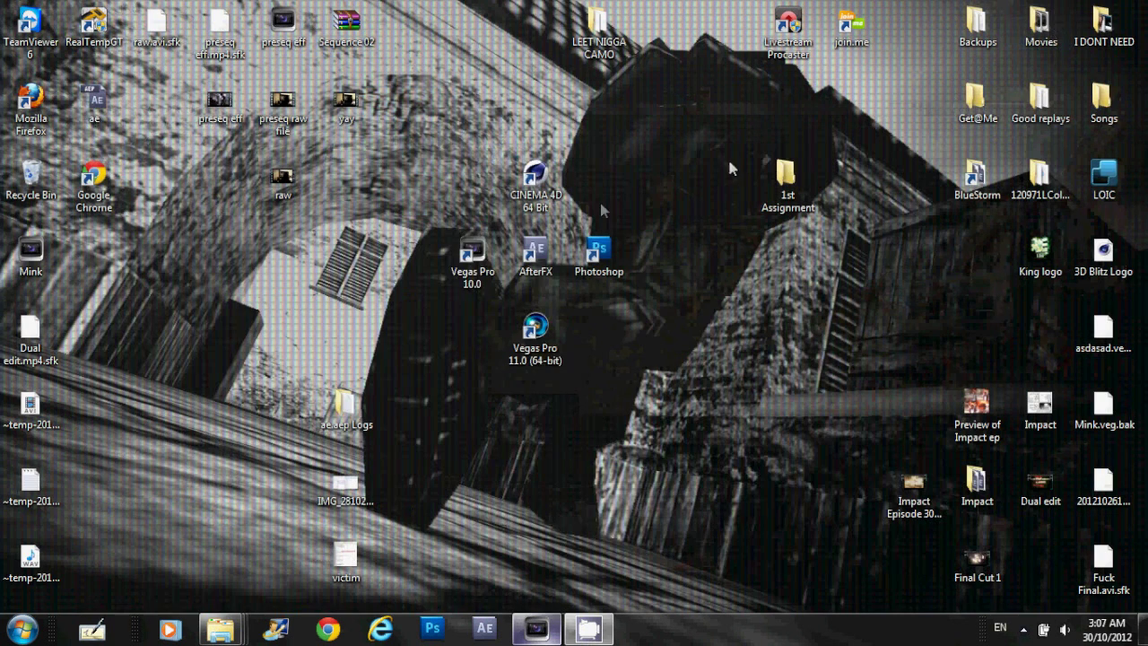
{"action": "left_click", "coordinate": [538, 272]}
{"action": "mouse_move", "coordinate": [681, 396]}
{"action": "left_mouse_down"}
{"action": "mouse_move", "coordinate": [605, 330]}
{"action": "mouse_move", "coordinate": [256, 97]}
{"action": "mouse_move", "coordinate": [367, 185]}
{"action": "mouse_move", "coordinate": [429, 130]}
{"action": "mouse_move", "coordinate": [408, 144]}
{"action": "mouse_move", "coordinate": [656, 356]}
{"action": "mouse_move", "coordinate": [660, 408]}
{"action": "mouse_move", "coordinate": [670, 408]}
{"action": "mouse_move", "coordinate": [418, 133]}
{"action": "mouse_move", "coordinate": [415, 166]}
{"action": "mouse_move", "coordinate": [704, 372]}
{"action": "mouse_move", "coordinate": [709, 395]}
{"action": "mouse_move", "coordinate": [394, 139]}
{"action": "mouse_move", "coordinate": [688, 415]}
{"action": "left_mouse_up"}
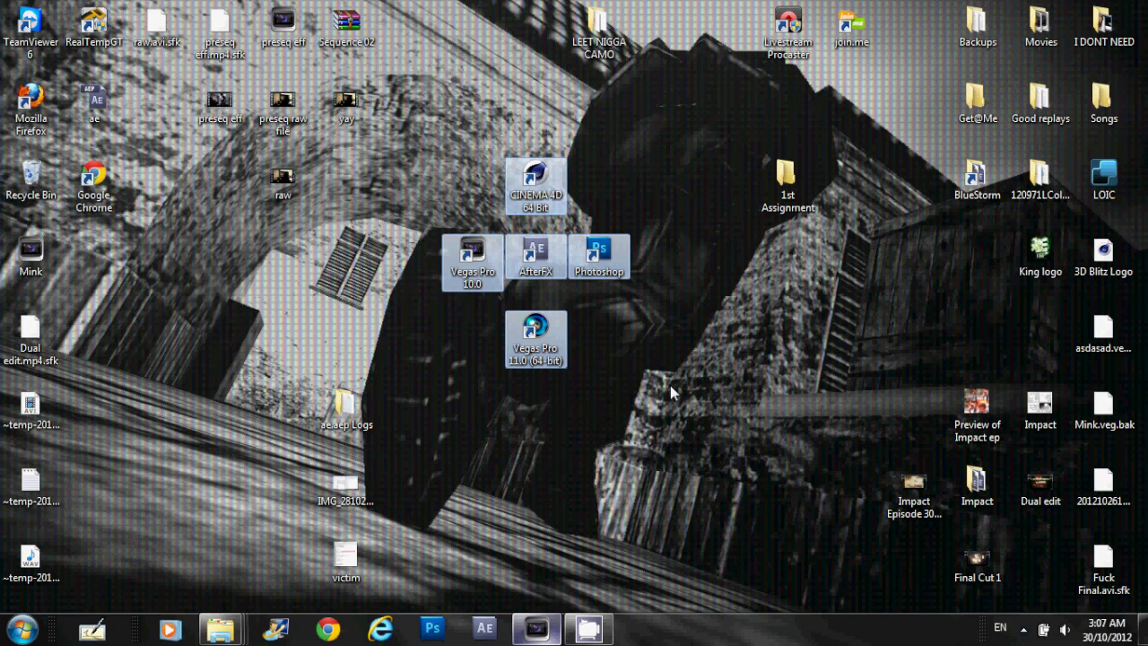
{"action": "left_click", "coordinate": [536, 628]}
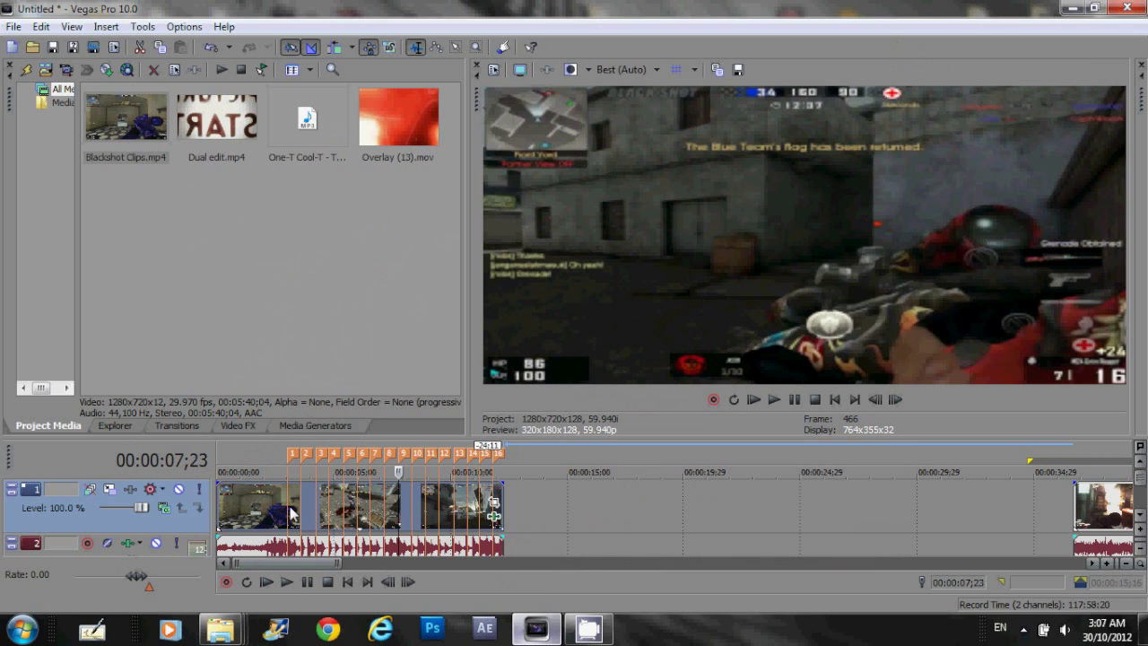
{"action": "left_click", "coordinate": [288, 509]}
{"action": "left_click", "coordinate": [303, 509]}
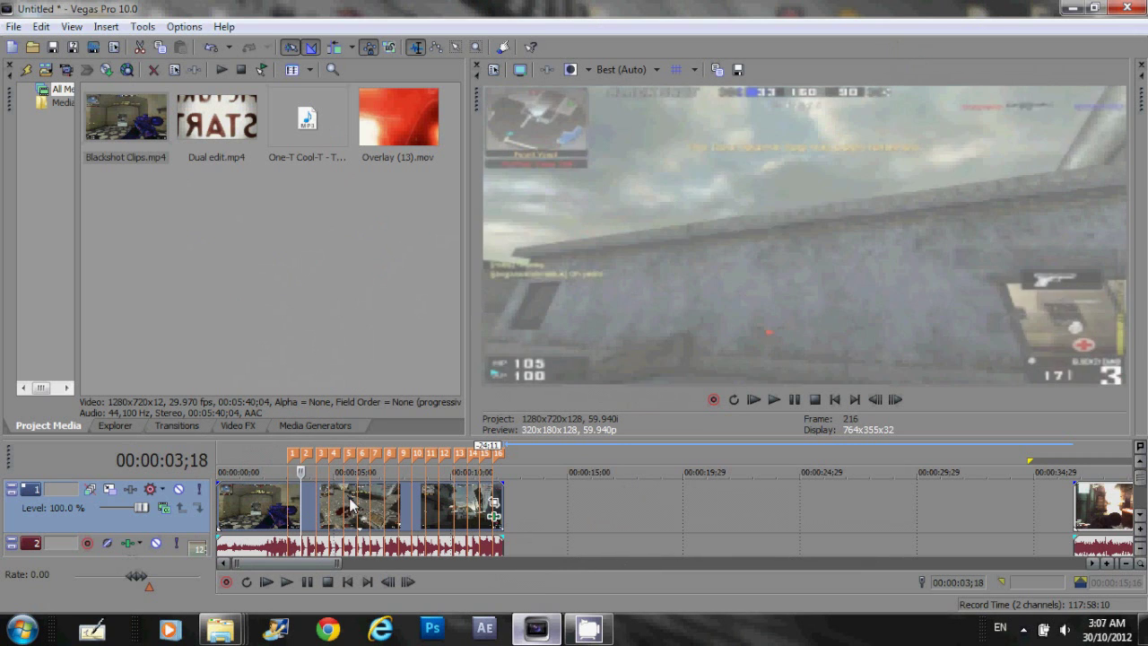
{"action": "left_click", "coordinate": [350, 508]}
{"action": "left_click", "coordinate": [384, 504]}
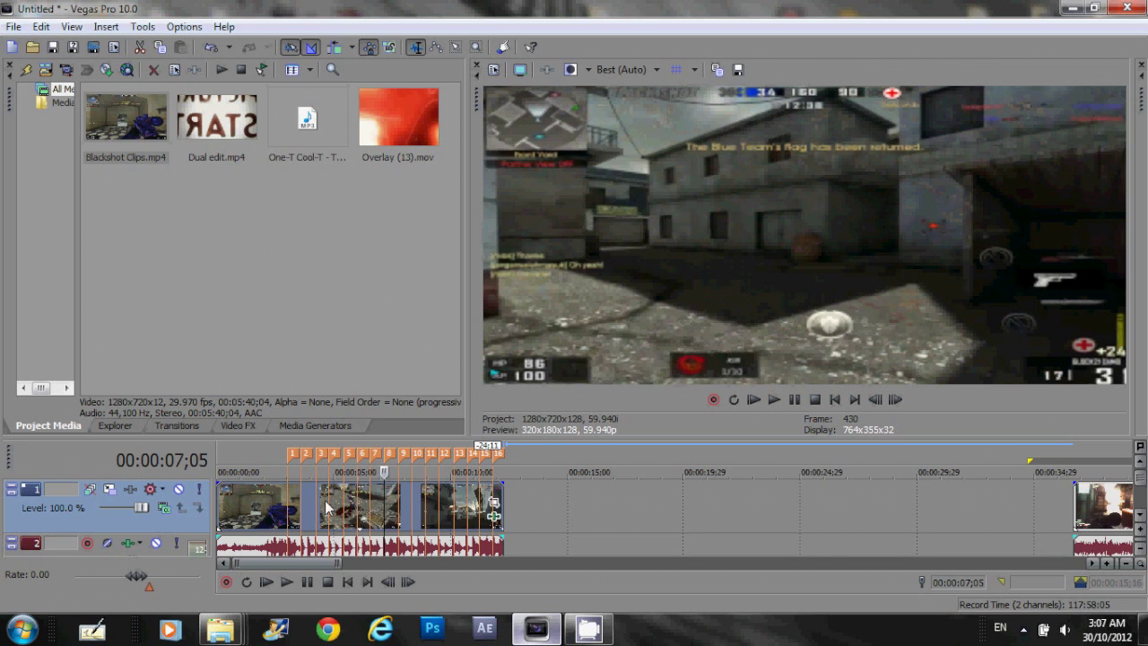
{"action": "left_click", "coordinate": [328, 502]}
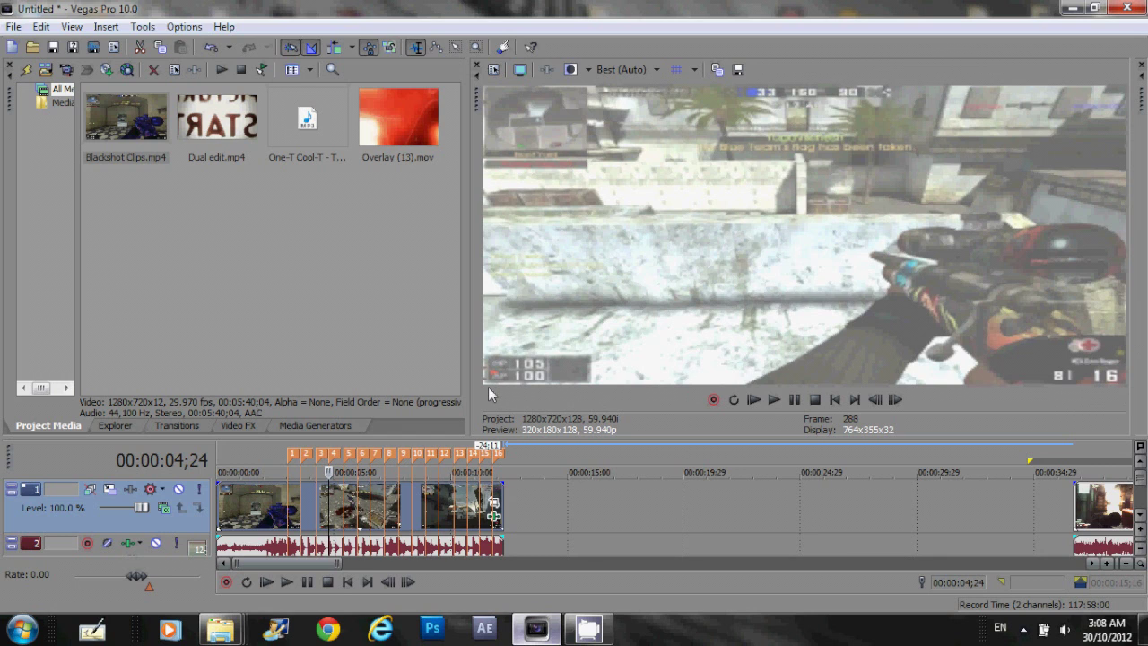
{"action": "left_click", "coordinate": [278, 506]}
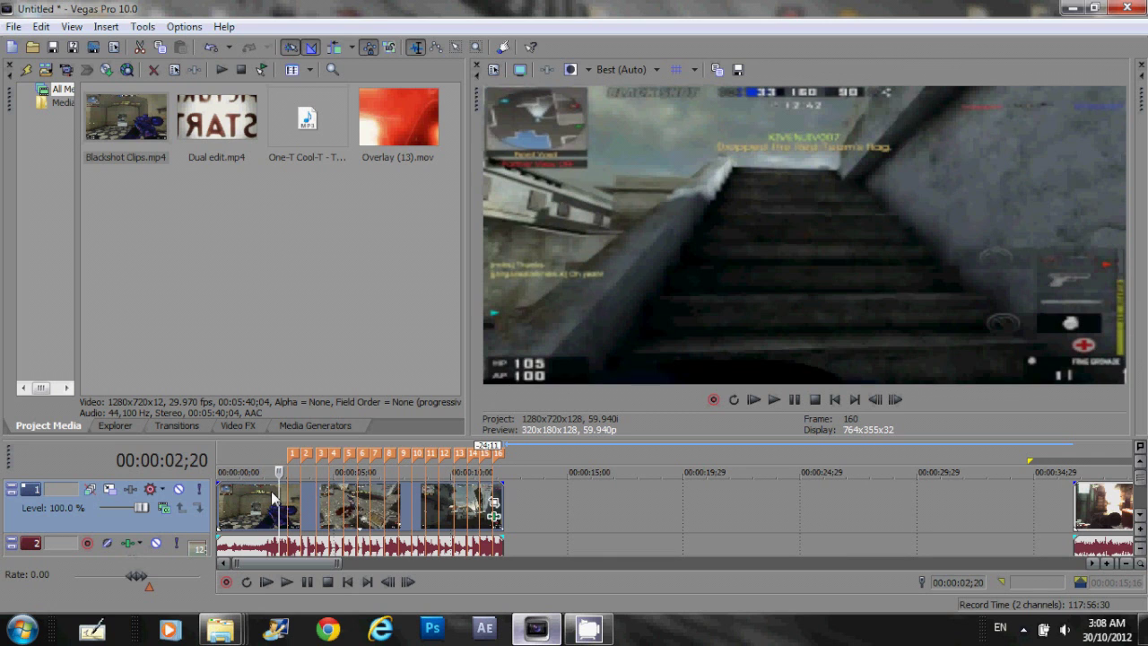